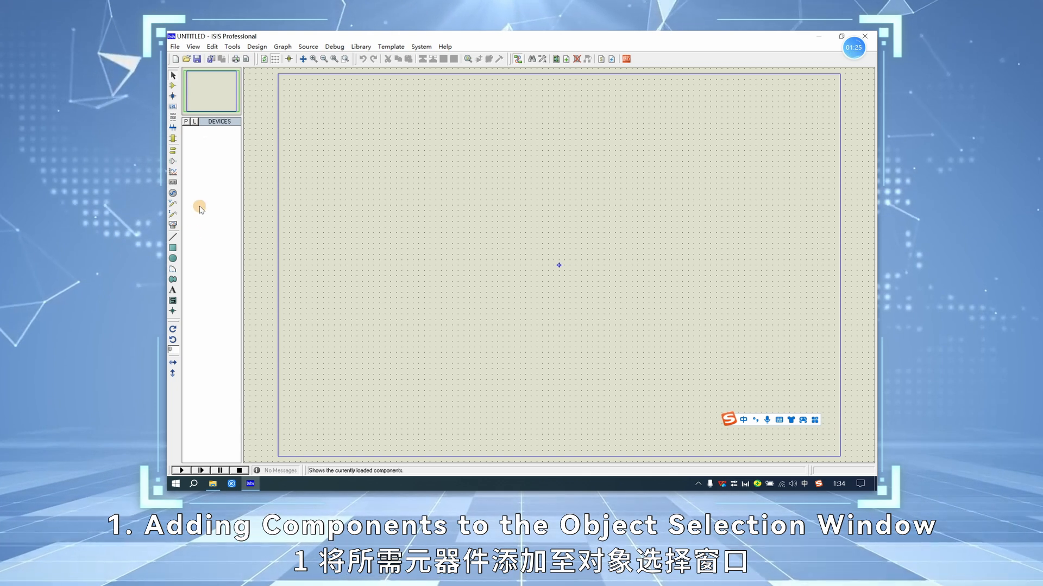
Search the device library for AT89C51 and add the AT89C51 microcontroller to the device list
click(186, 121)
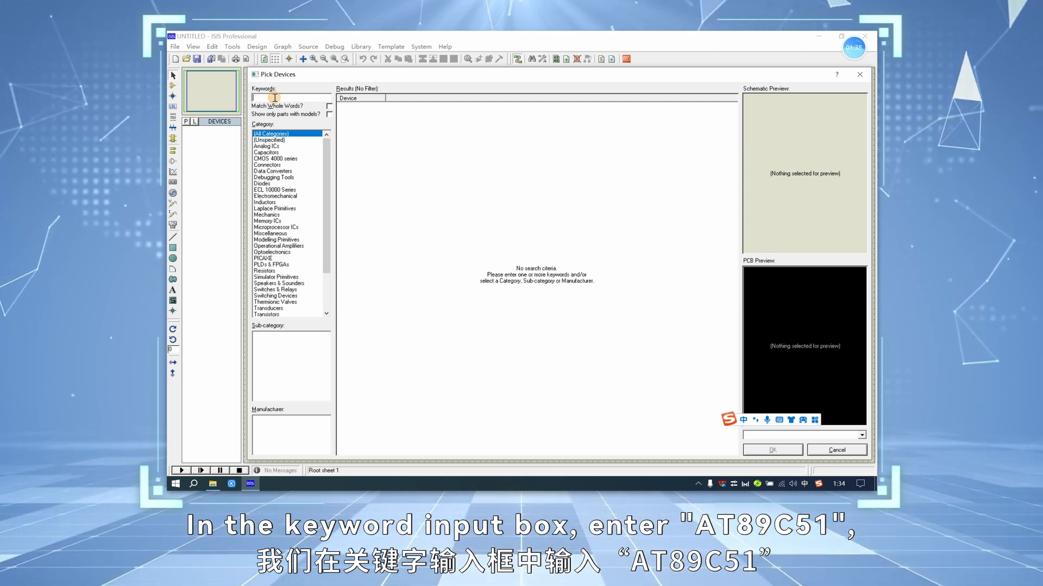
text(AT)
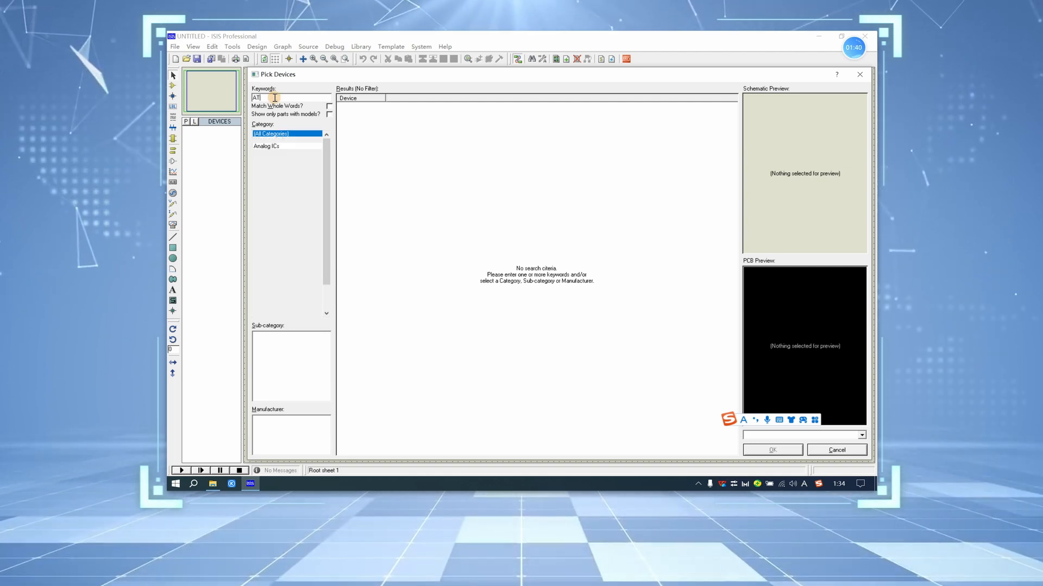
text(89C51)
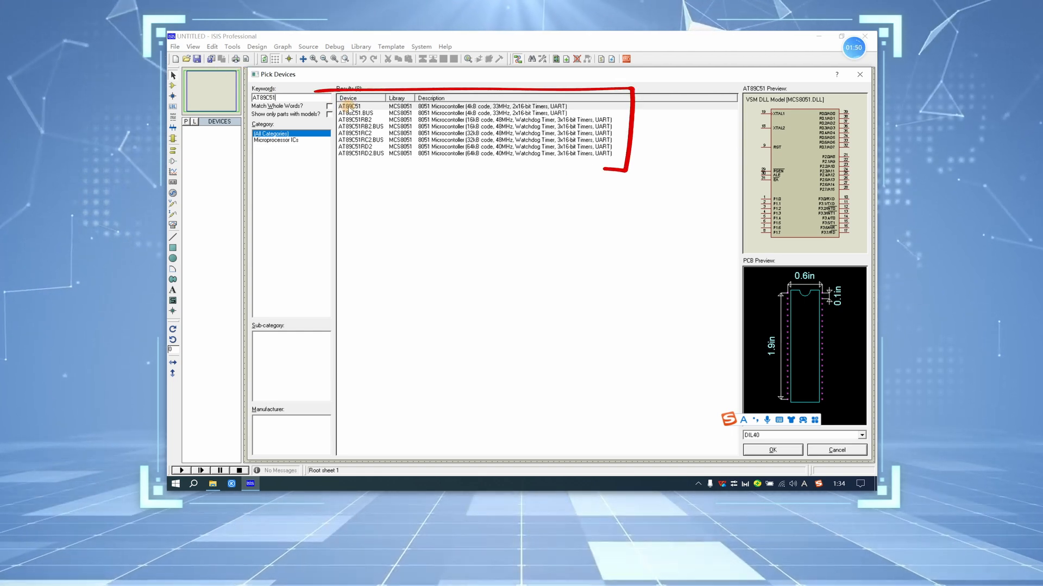
mouse_move(350, 108)
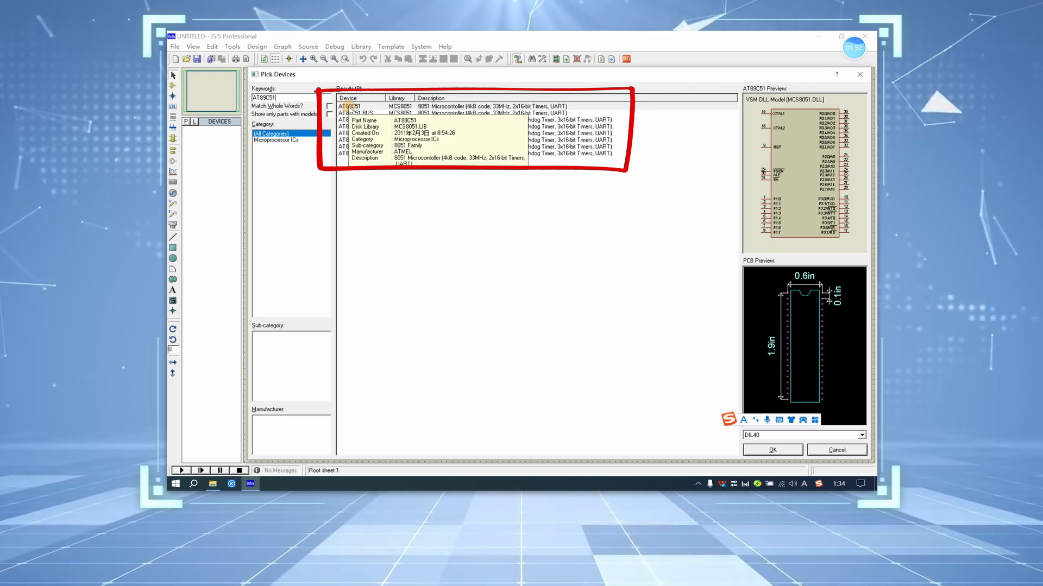
double_click(350, 106)
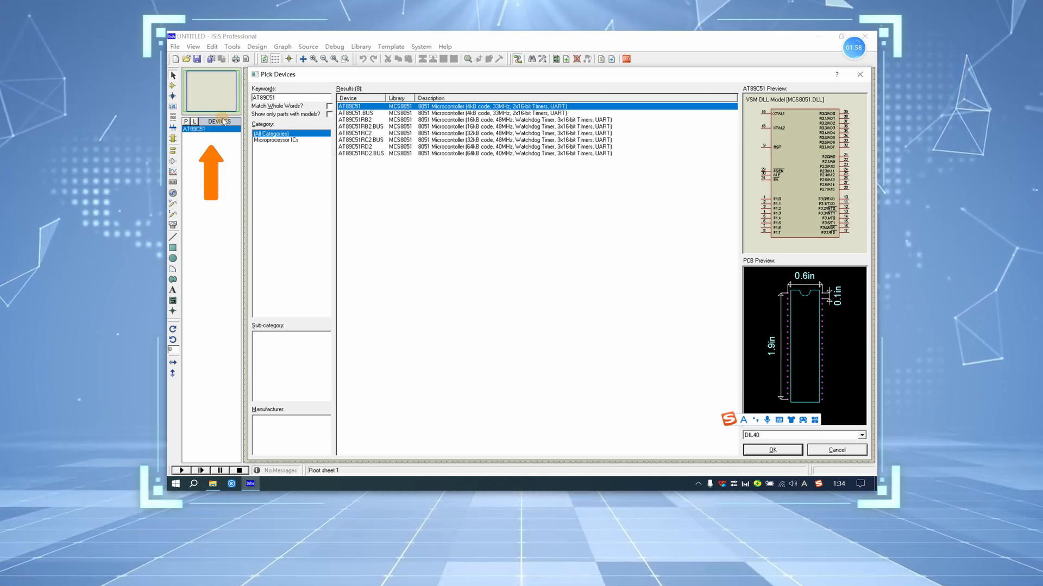
Add the non-electrolytic capacitor CAP and the electrolytic capacitor CAP-ELEC to the device list
drag(284, 98, 232, 98)
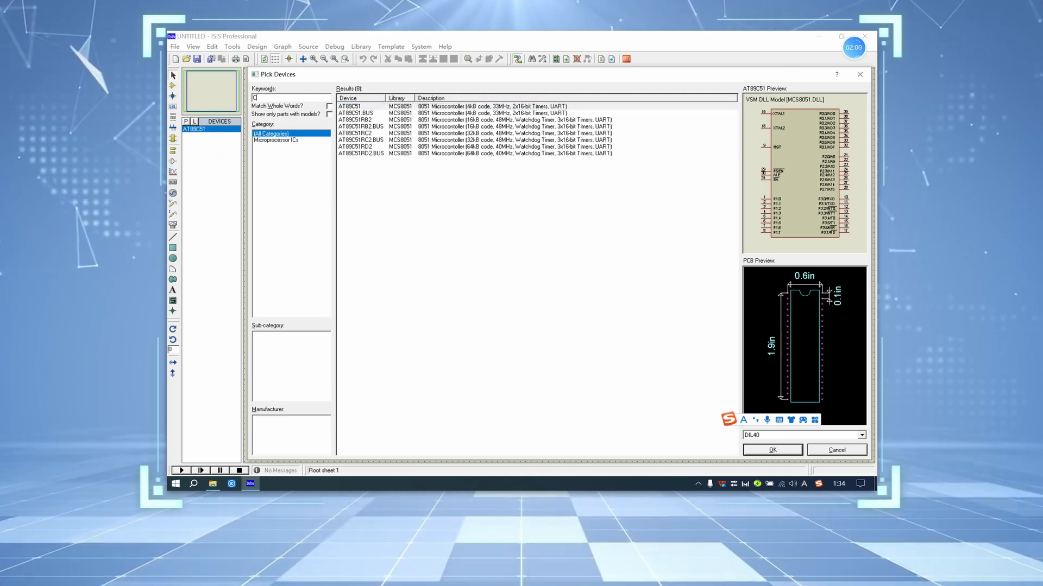
text(CAP)
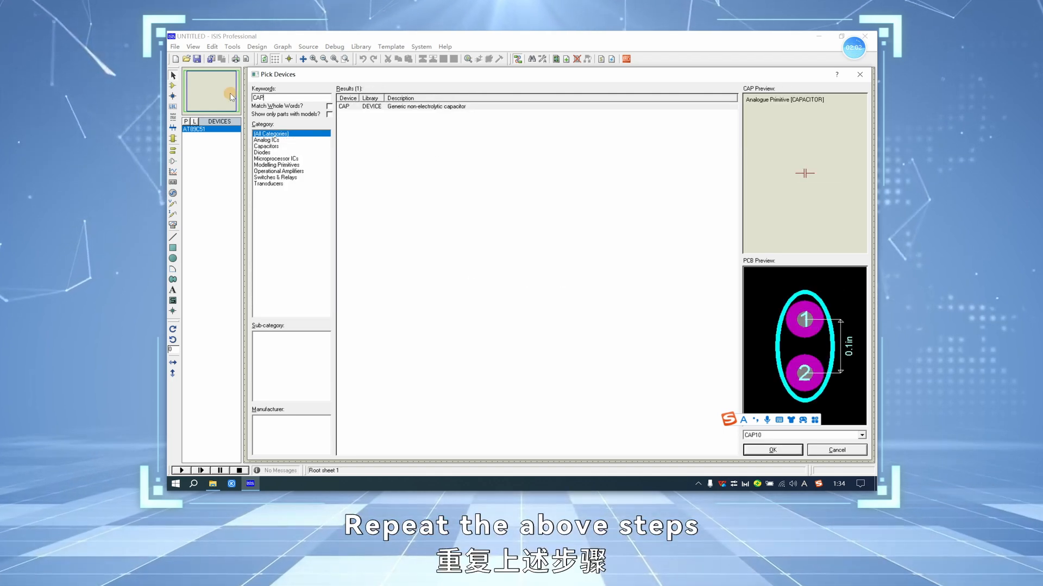
double_click(354, 108)
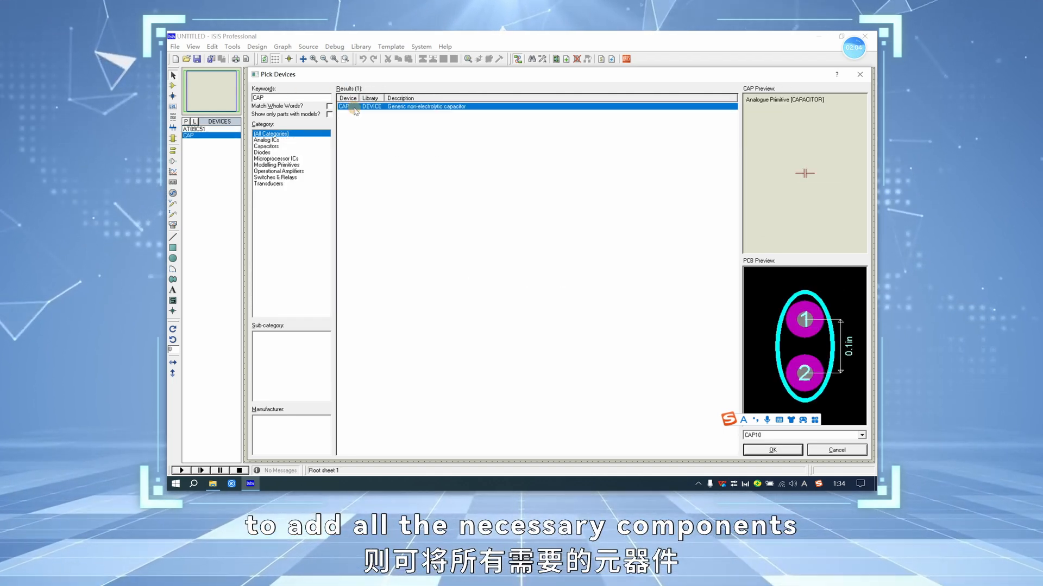
double_click(249, 98)
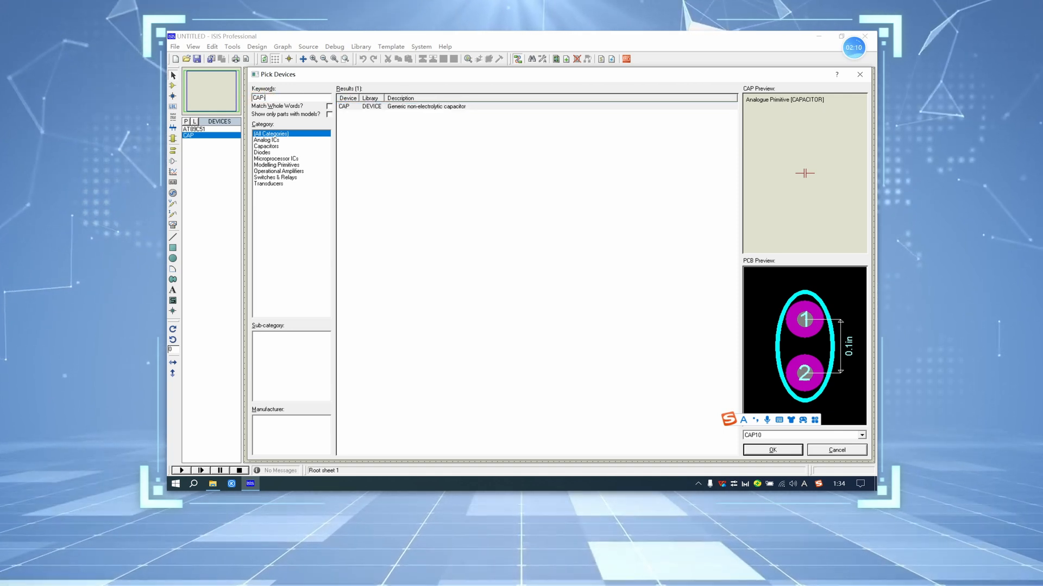
text(-ELE)
click(379, 107)
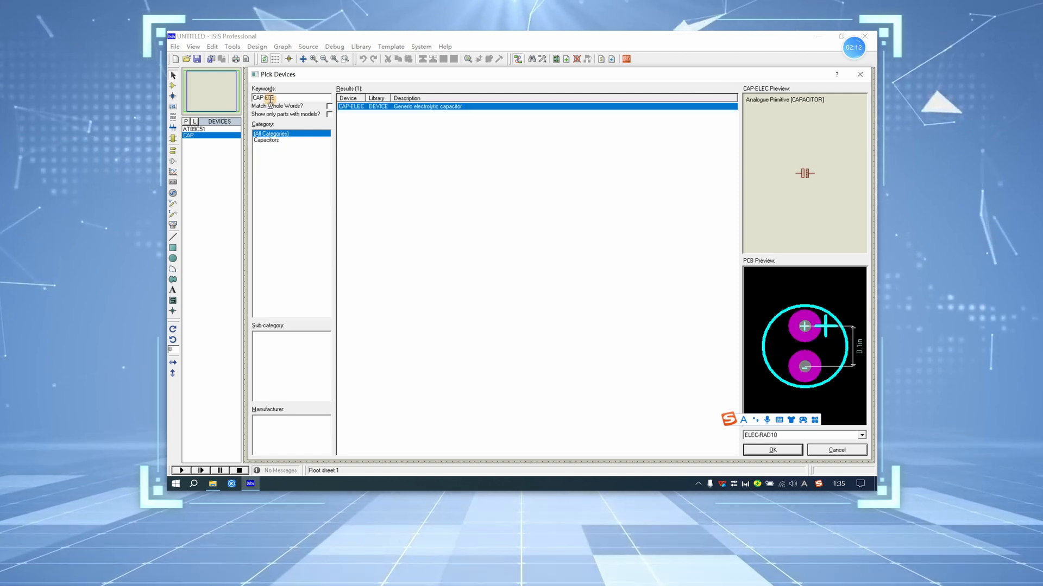
double_click(380, 107)
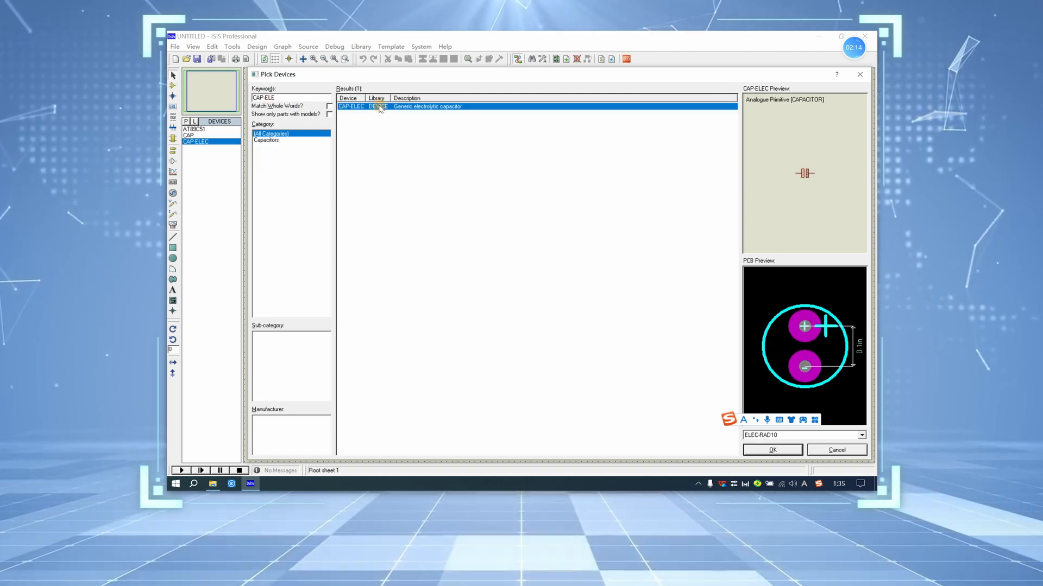
Find the quartz CRYSTAL and the generic resistor RES in the library and add both to the device list
drag(285, 97, 216, 96)
text(CRY)
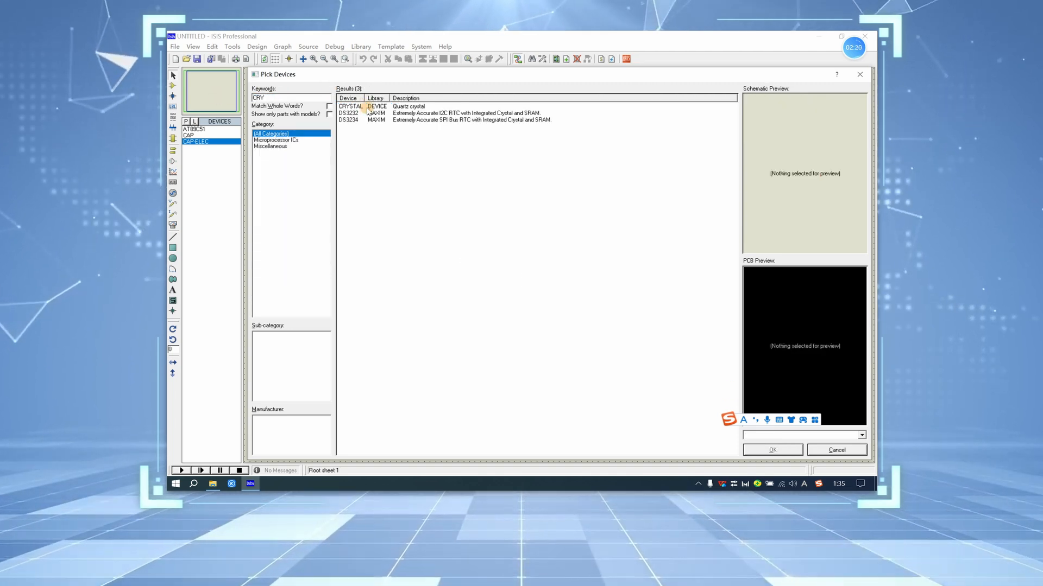
double_click(367, 107)
drag(298, 97, 255, 95)
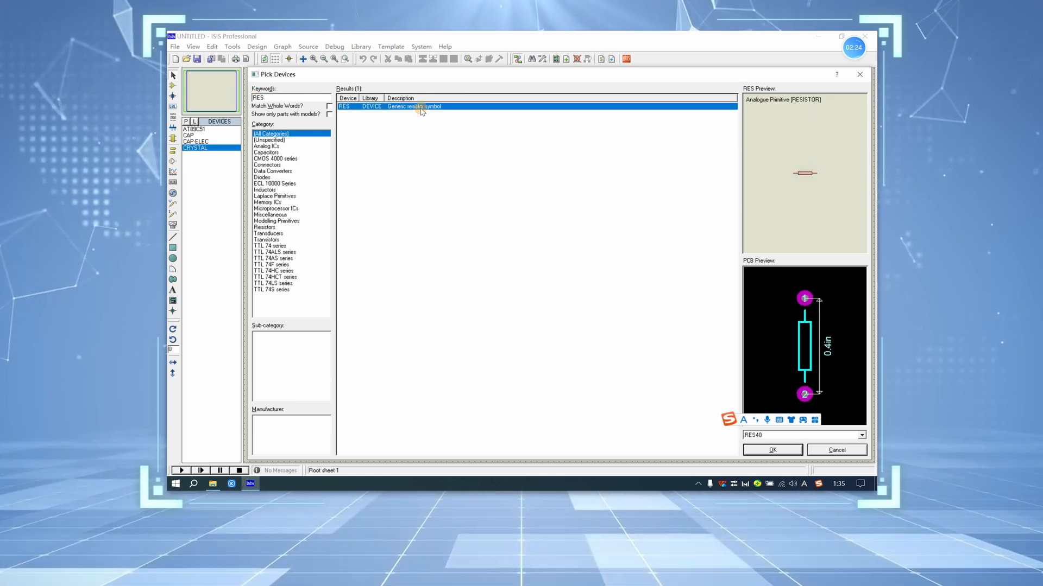
double_click(419, 107)
Search the library for LED, add LED-GREEN to the device list, and close the device picker
double_click(260, 97)
text(LED)
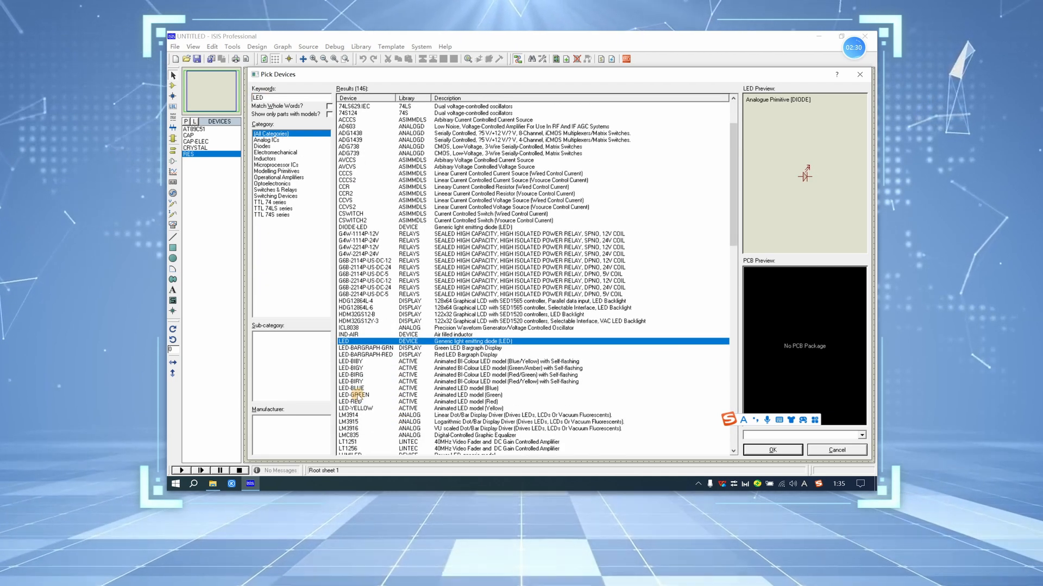
double_click(357, 395)
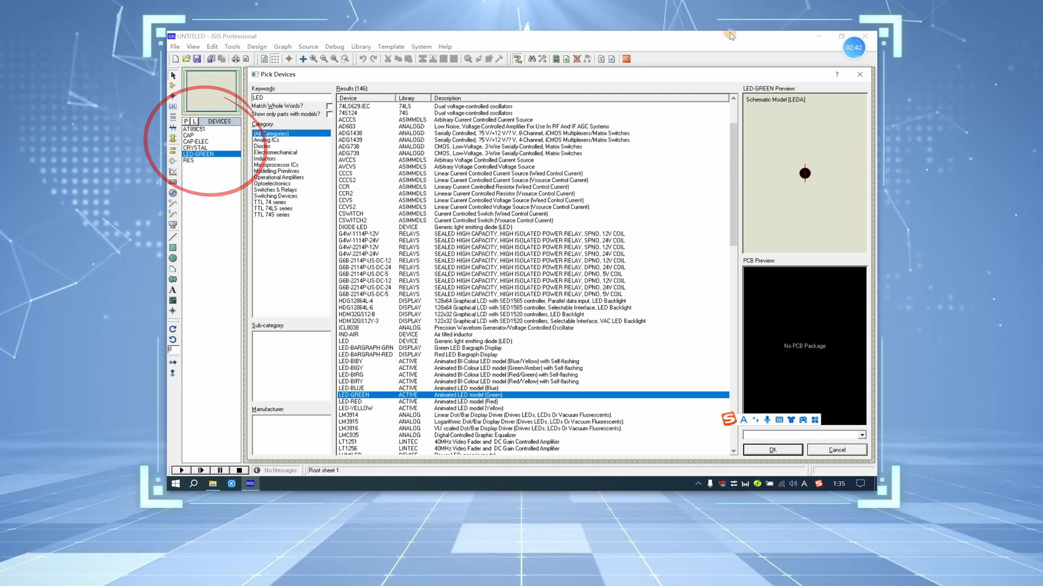
click(859, 76)
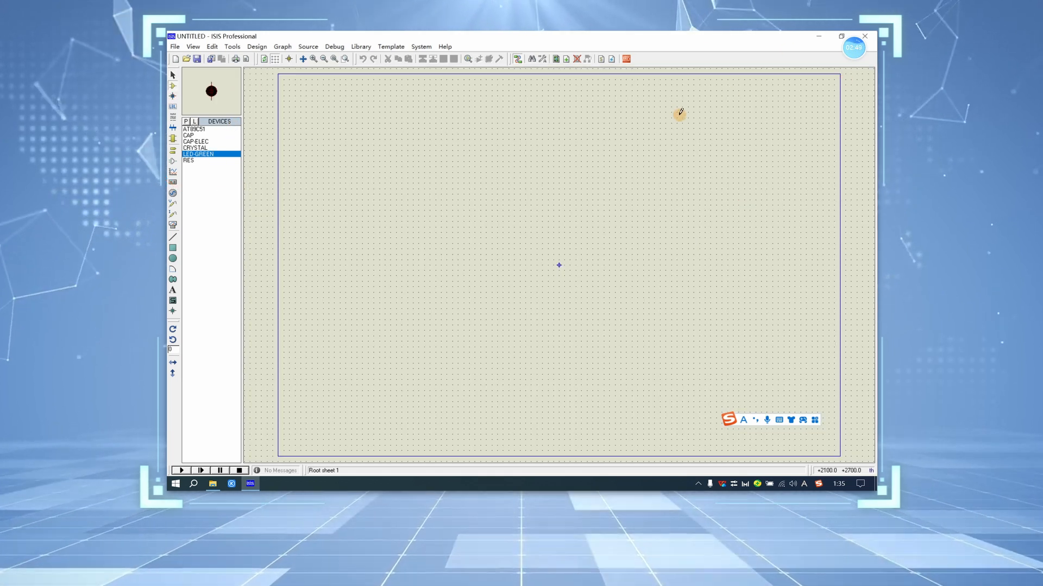
Place the AT89C51 microcontroller near the centre of the schematic sheet
click(199, 129)
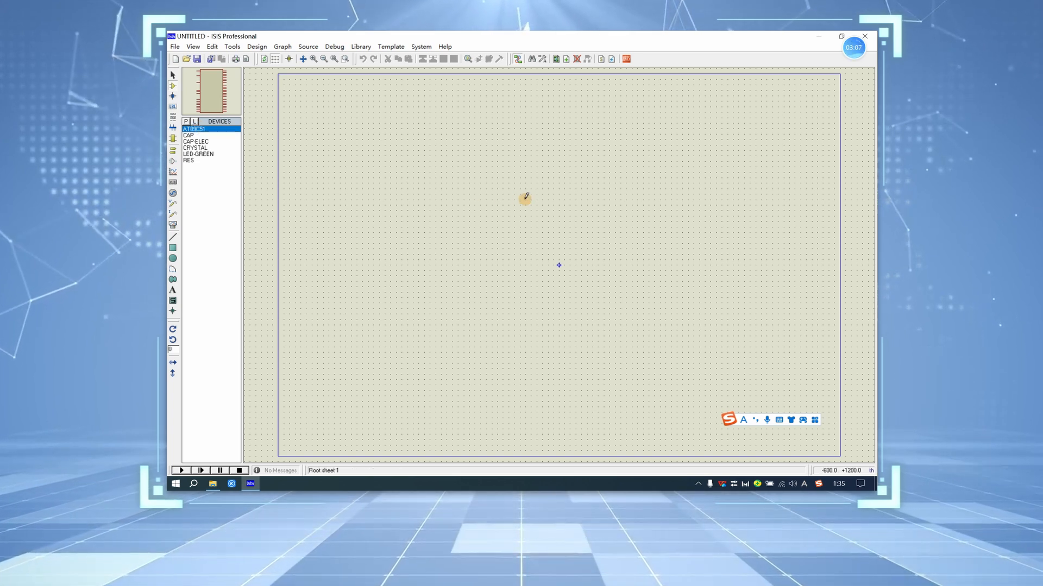
click(564, 271)
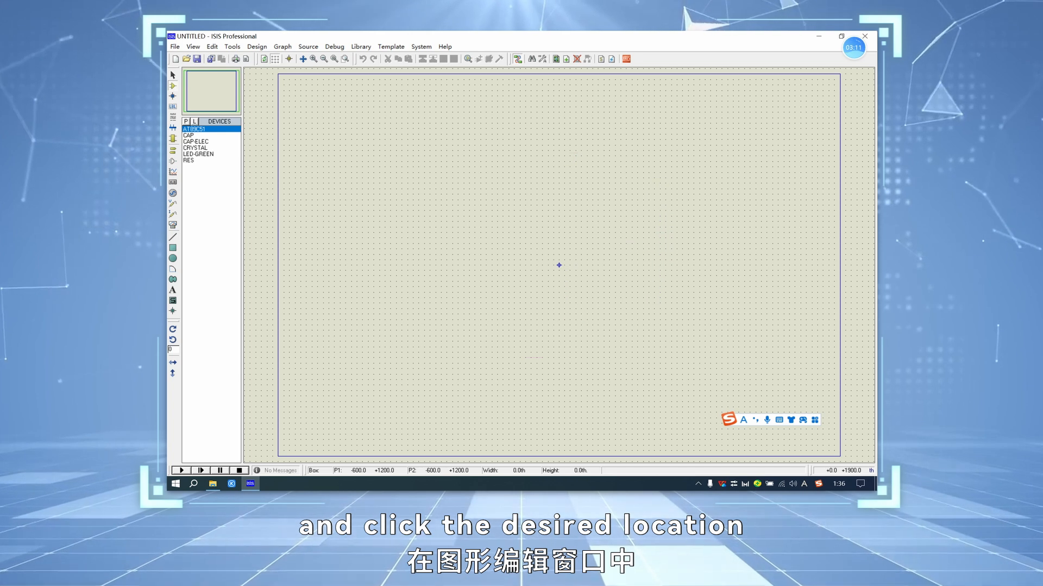
click(557, 266)
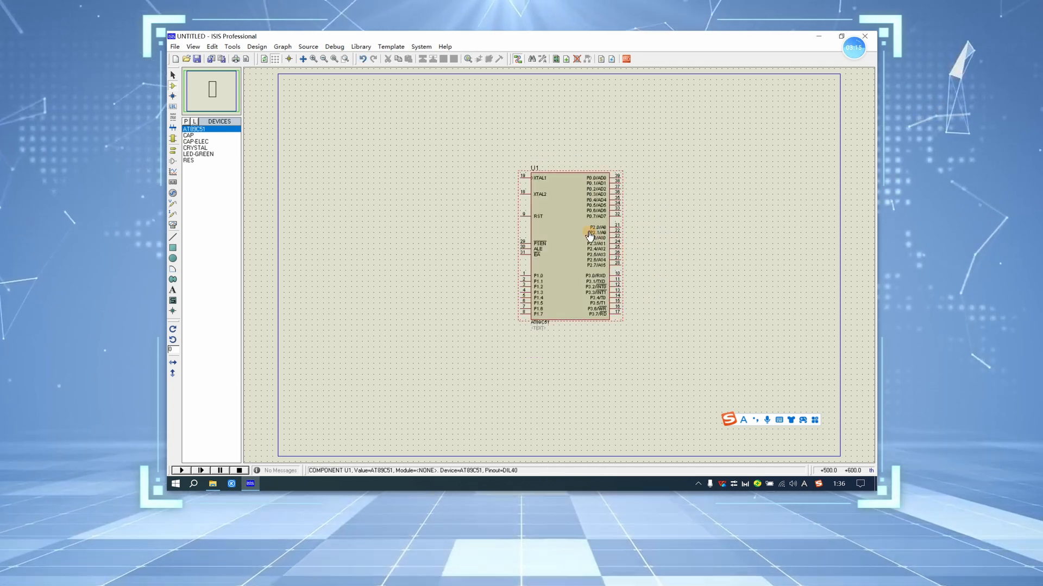
scroll(590, 235, up, 1)
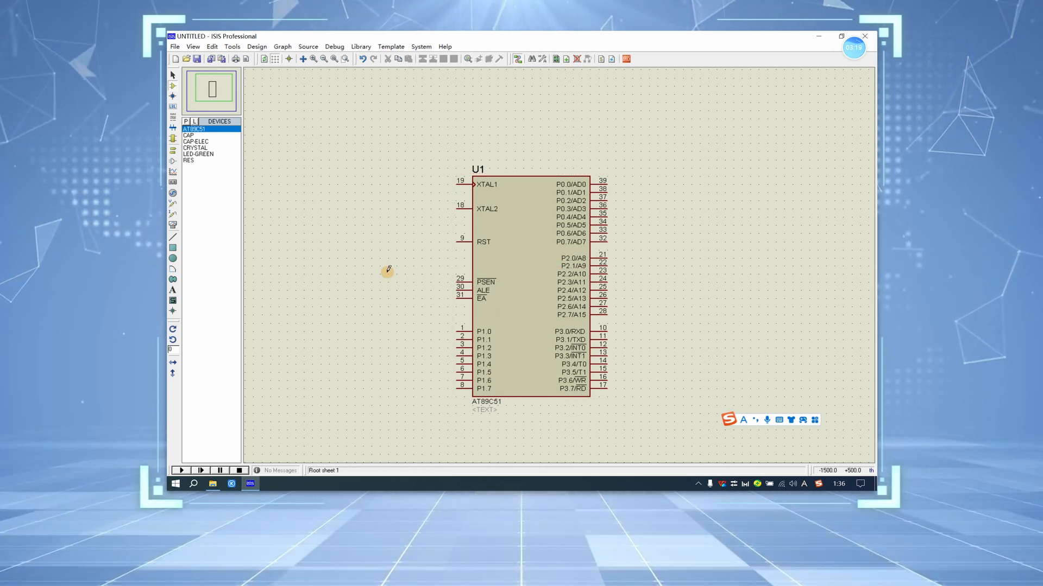
Place two CAP capacitors one above the other to the left of the microcontroller
click(188, 135)
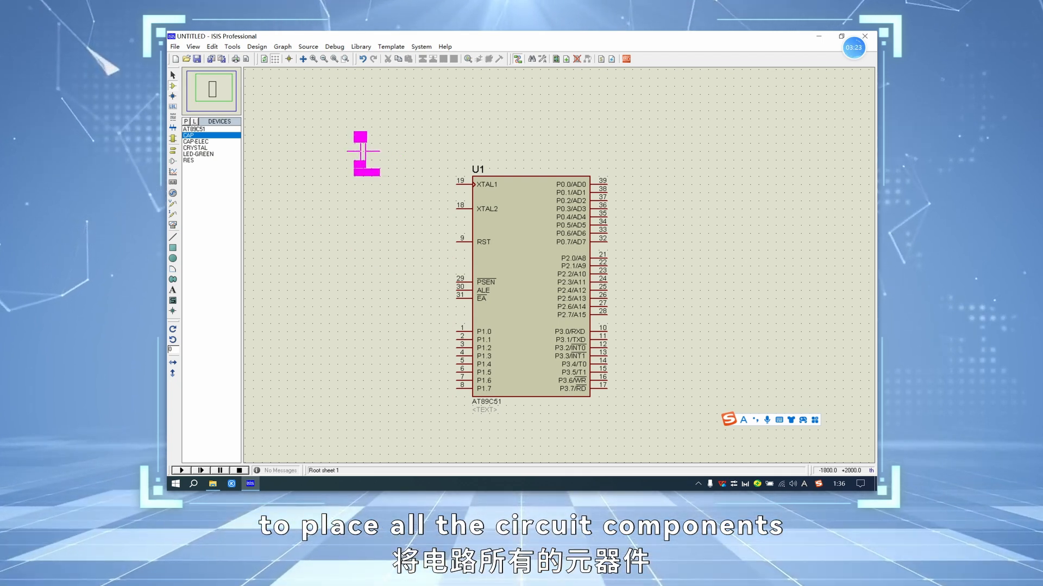
click(363, 212)
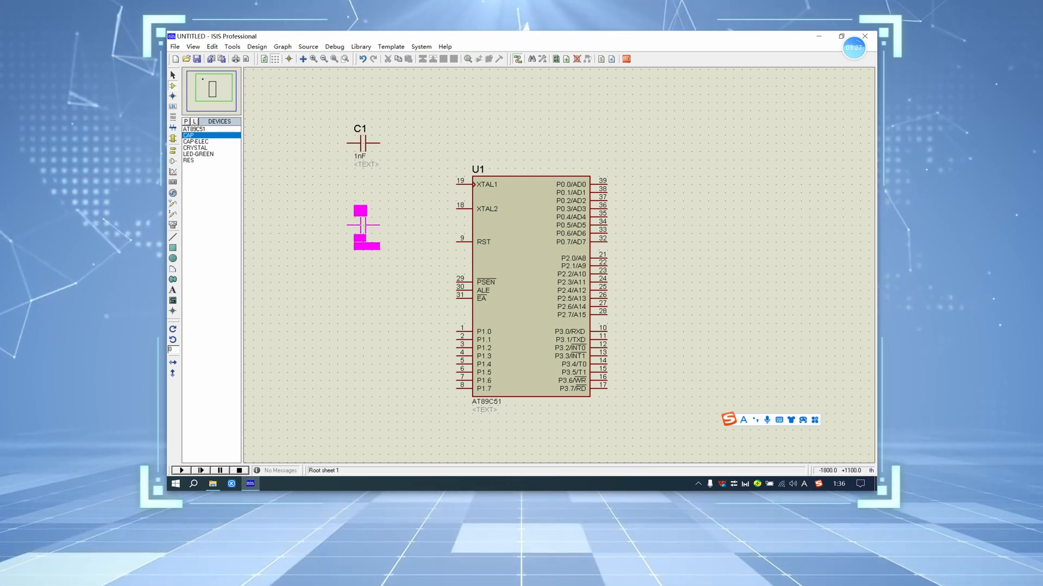
click(363, 224)
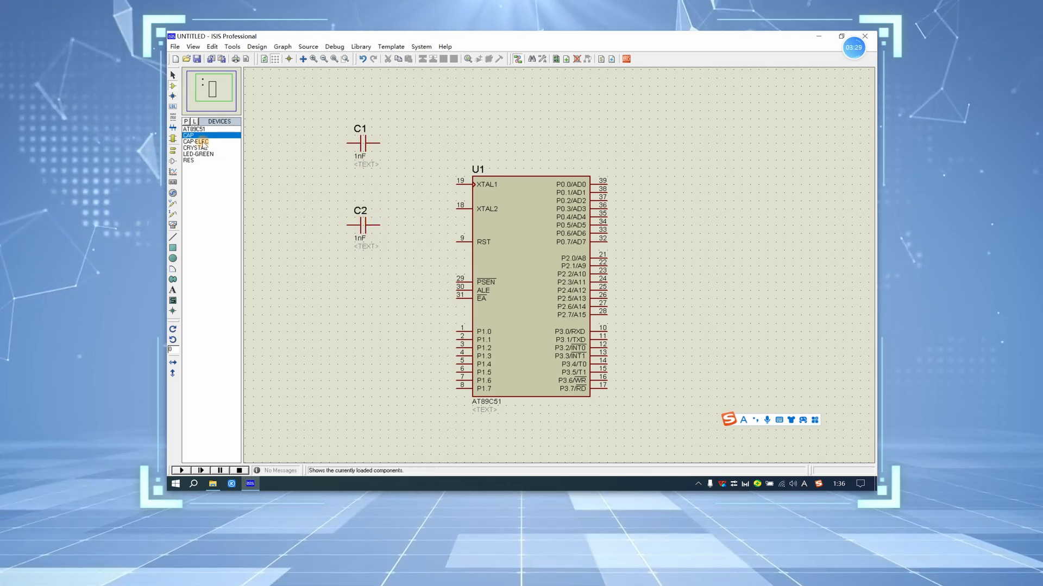
Place a CRYSTAL between the two capacitors and the microcontroller and rotate it anti-clockwise
click(195, 147)
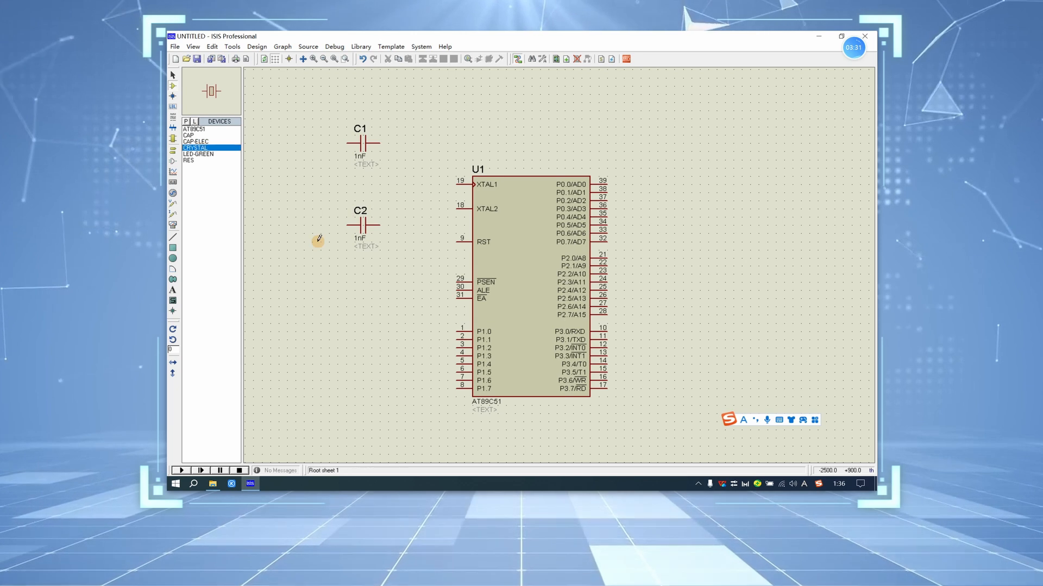
click(337, 233)
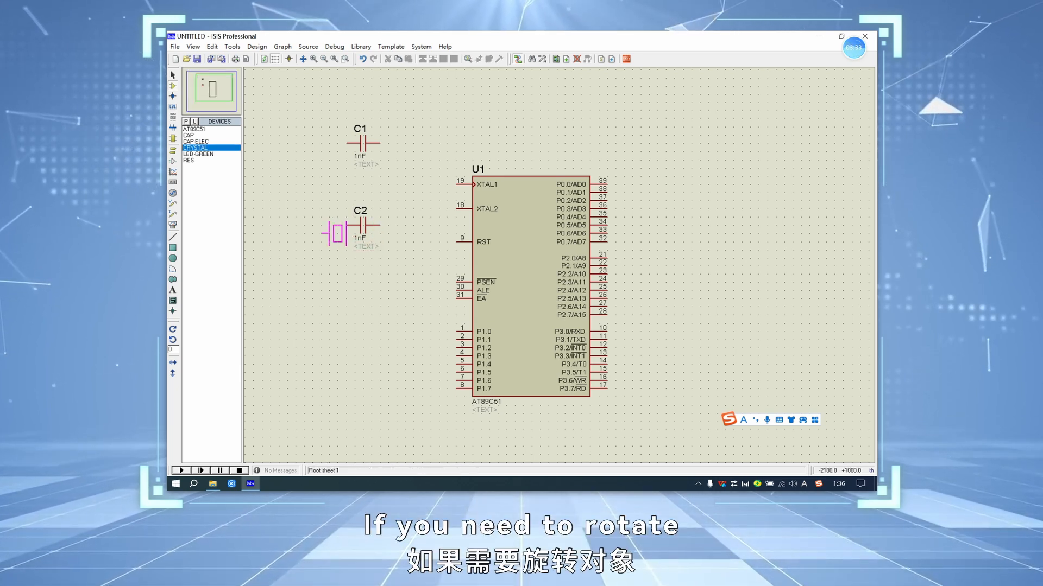
click(406, 190)
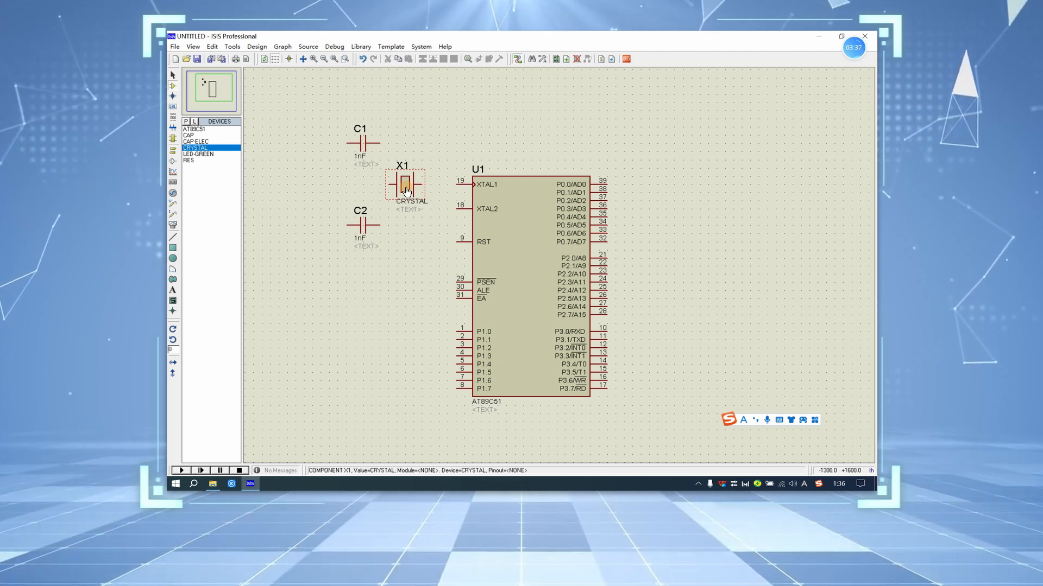
right_click(406, 187)
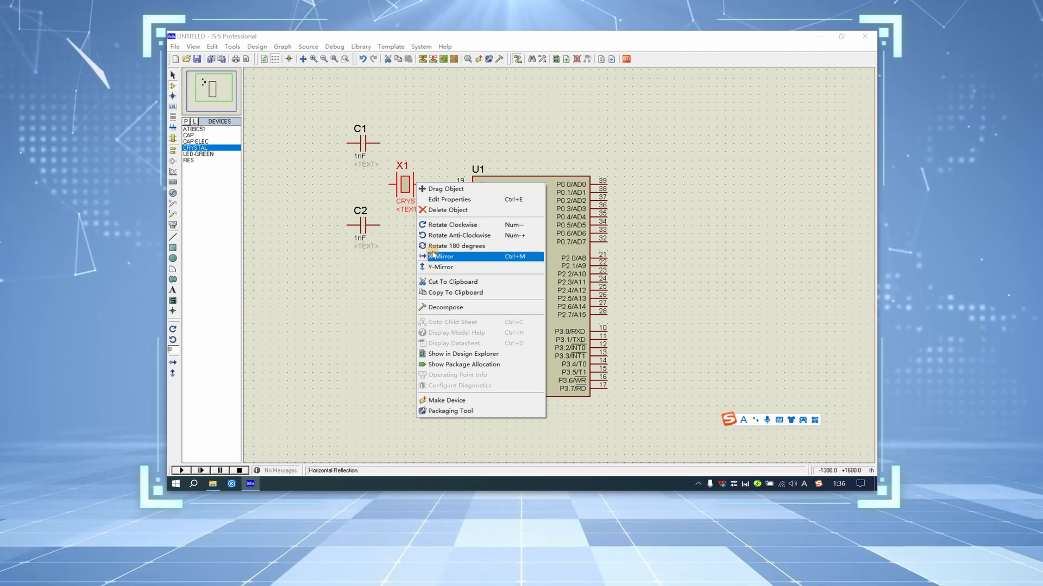
click(432, 235)
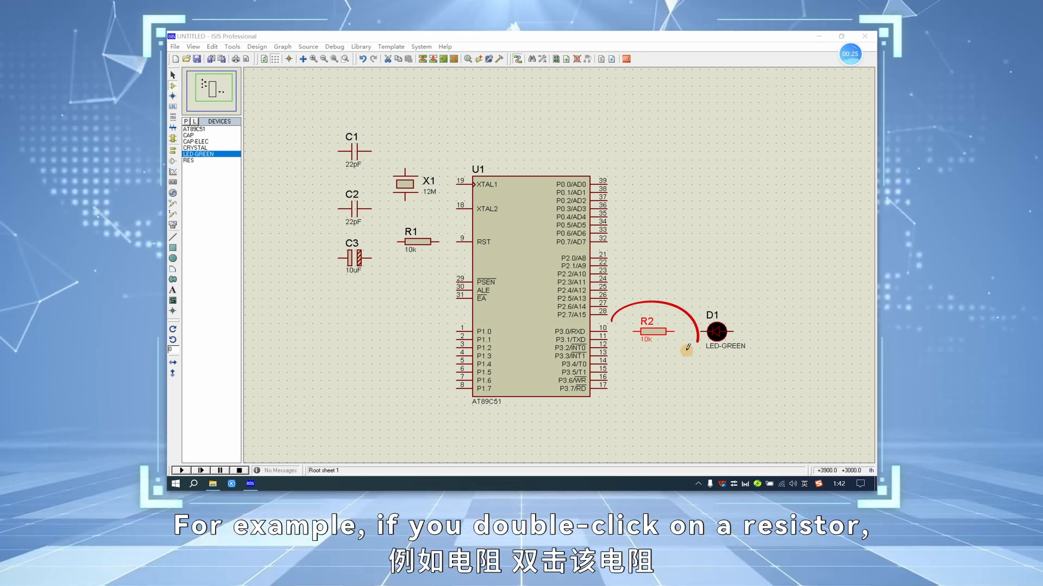
Set the resistance of resistor R2 to 270
double_click(660, 322)
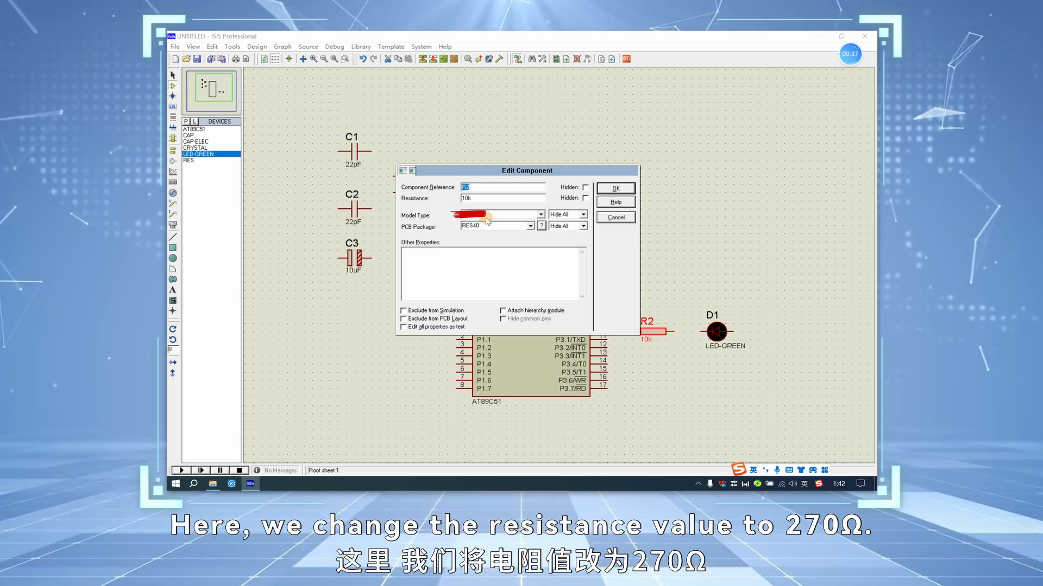
click(467, 197)
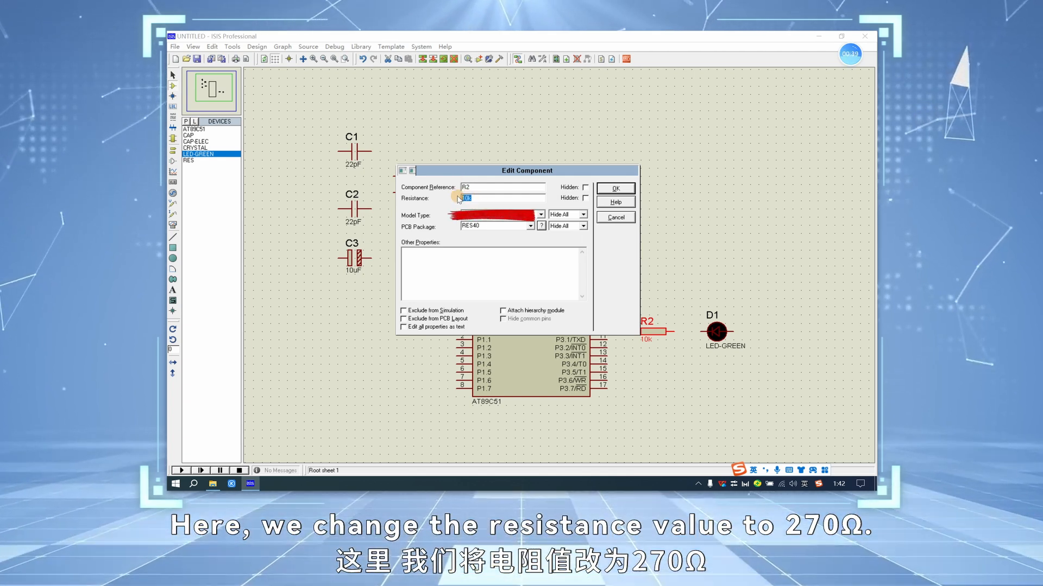
text(270)
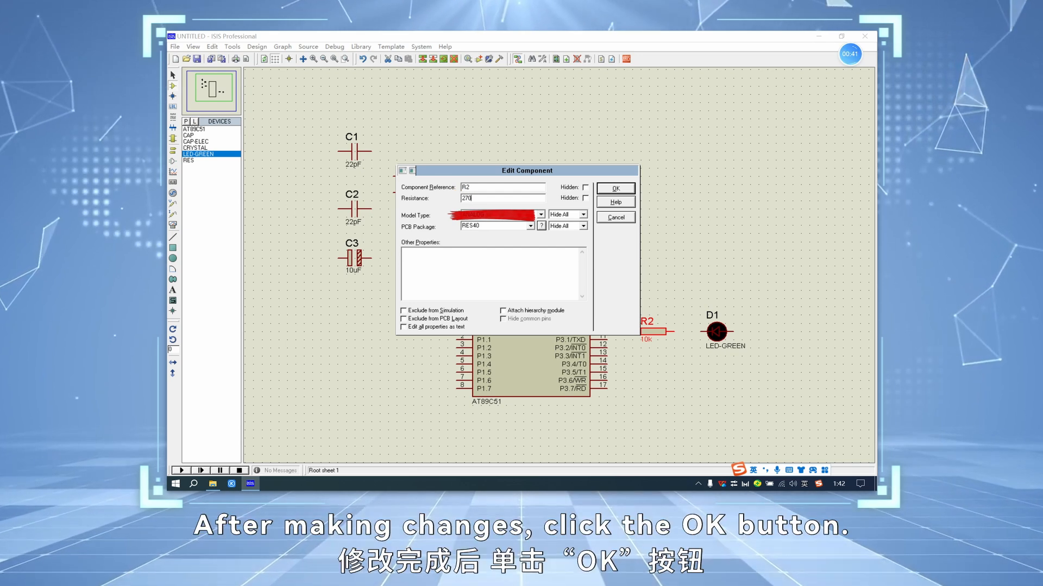
click(616, 190)
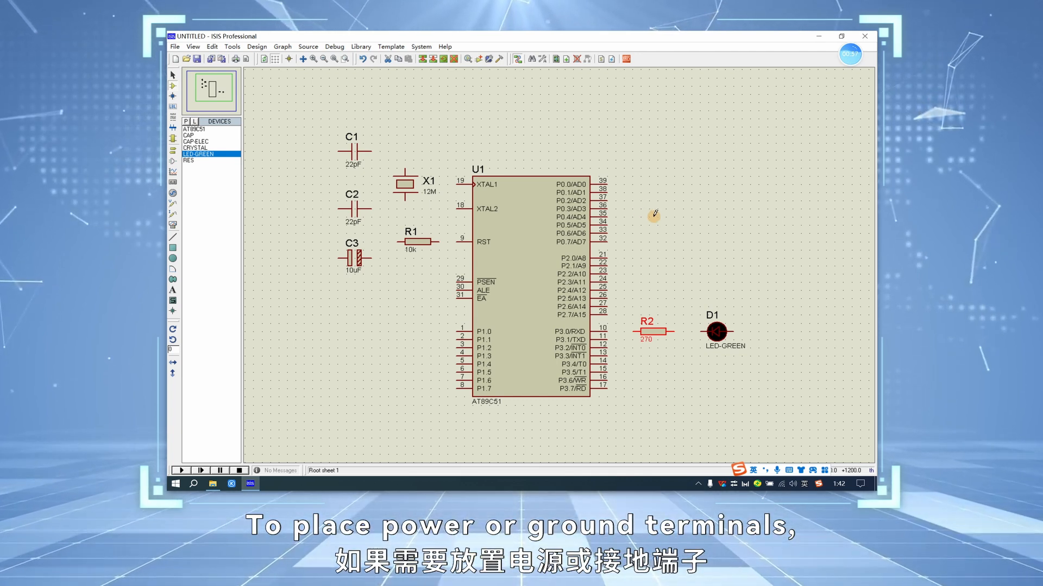
Place a GROUND terminal to the left of capacitors C1 and C2 and a POWER terminal to the left of C3
click(173, 150)
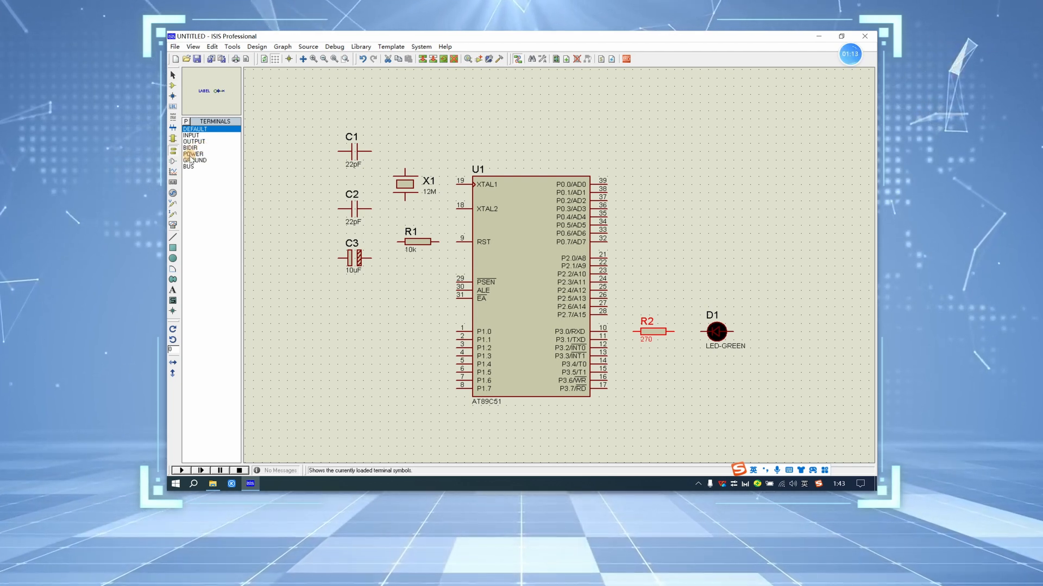
click(191, 154)
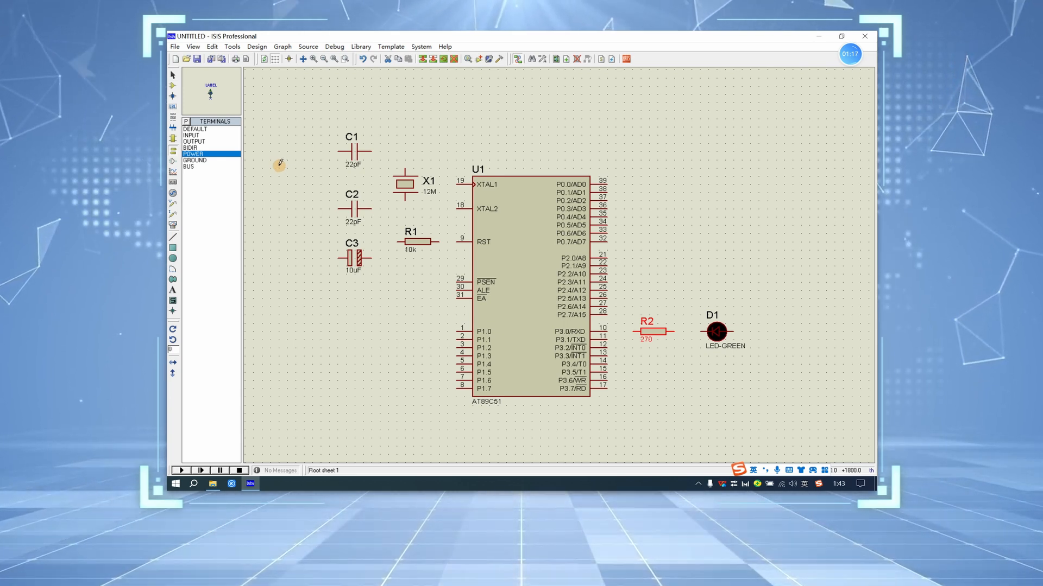
click(295, 171)
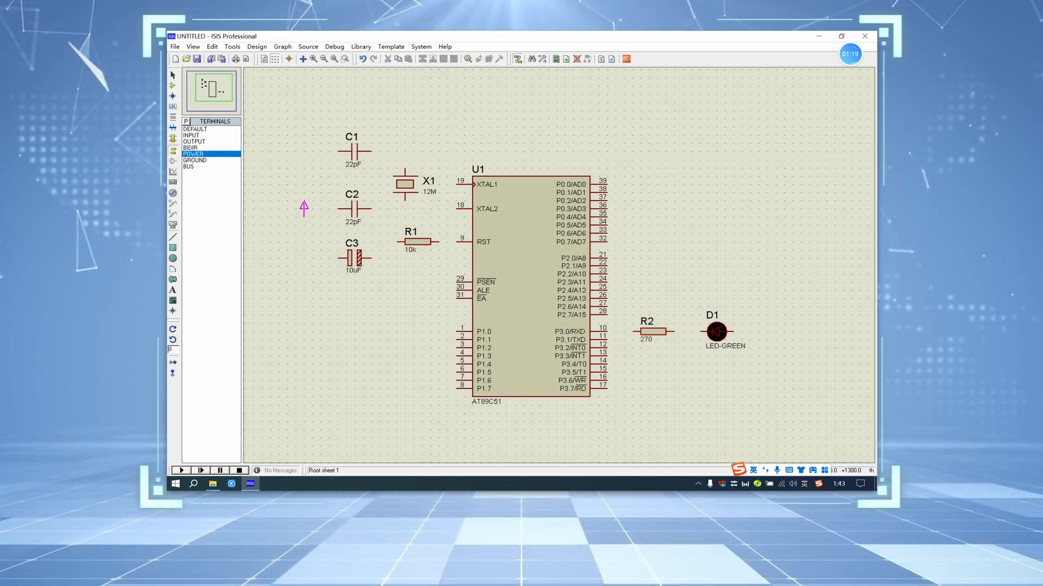
click(303, 245)
click(196, 160)
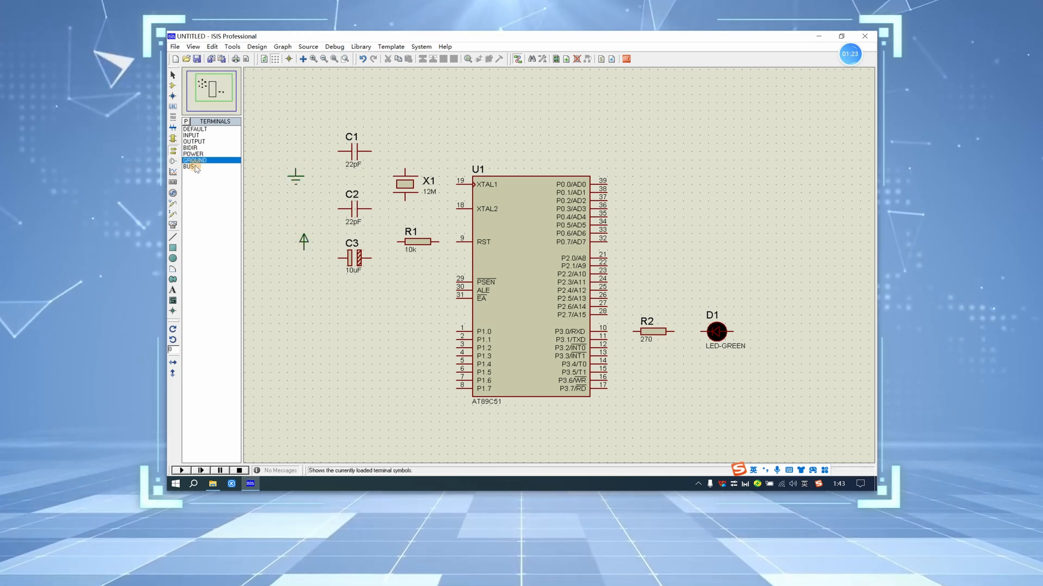
Place a second POWER terminal just above and to the right of LED D1
click(195, 148)
click(193, 154)
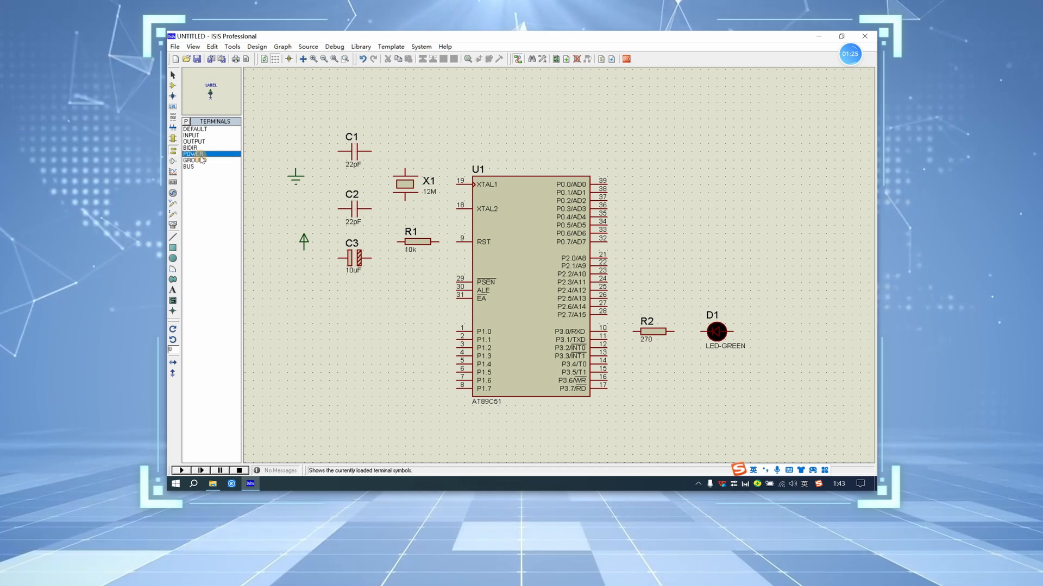
click(775, 339)
click(750, 297)
Label the power terminal beside LED D1 as +5v
double_click(750, 297)
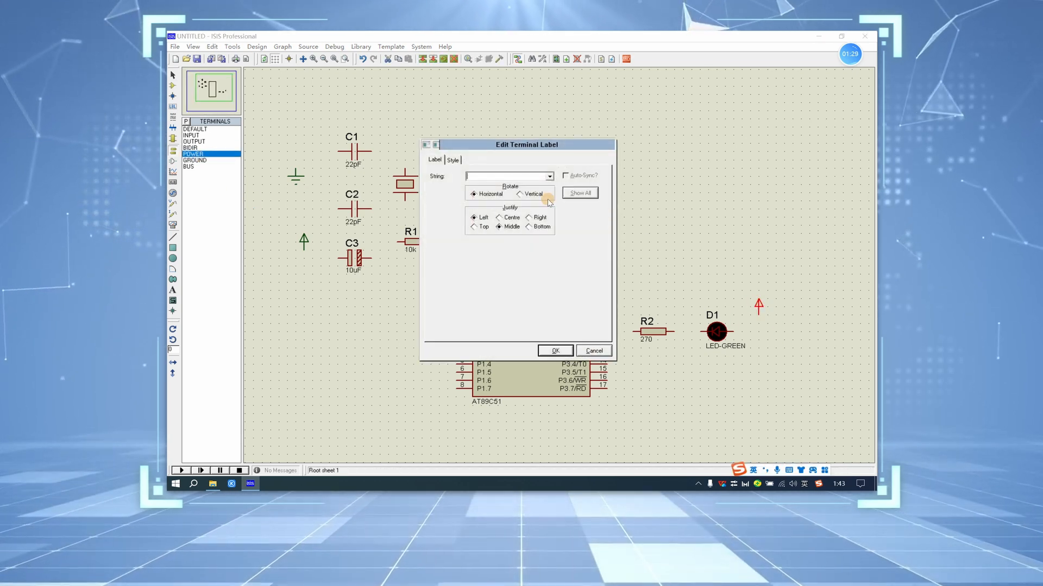
click(470, 174)
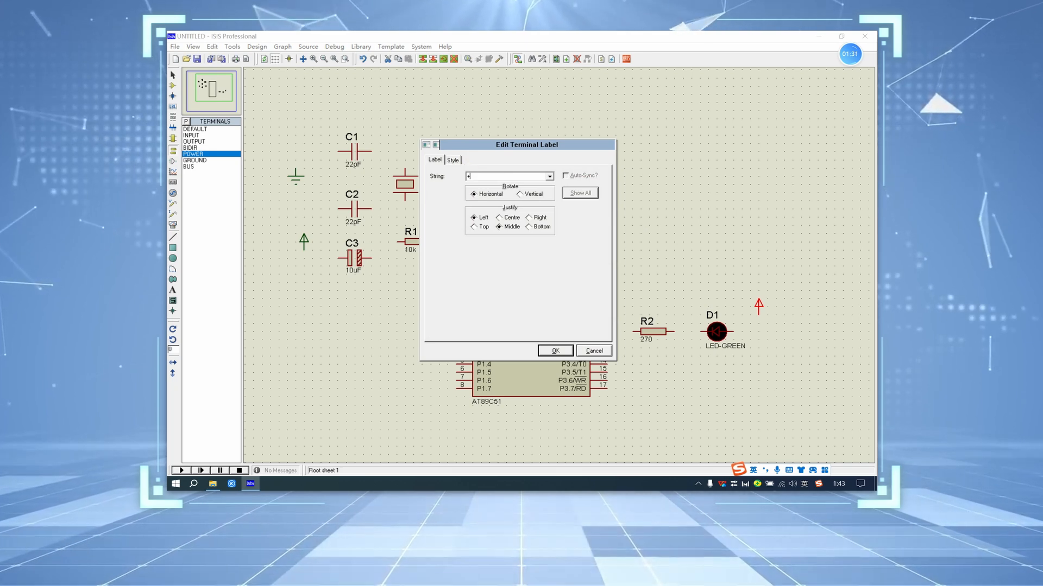
text(+5)
key(shift)
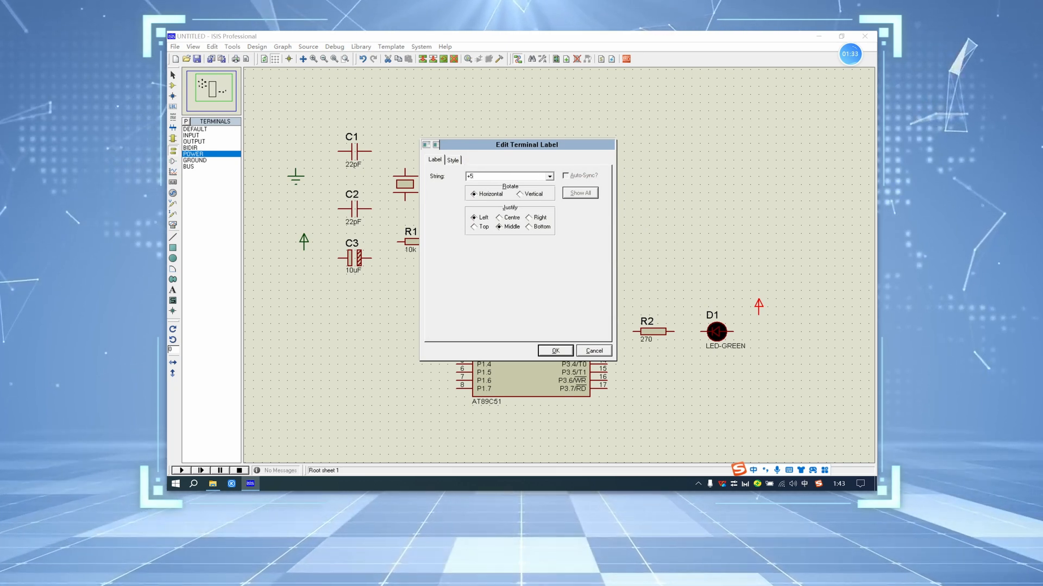
text(v)
key(Return)
drag(481, 177, 440, 178)
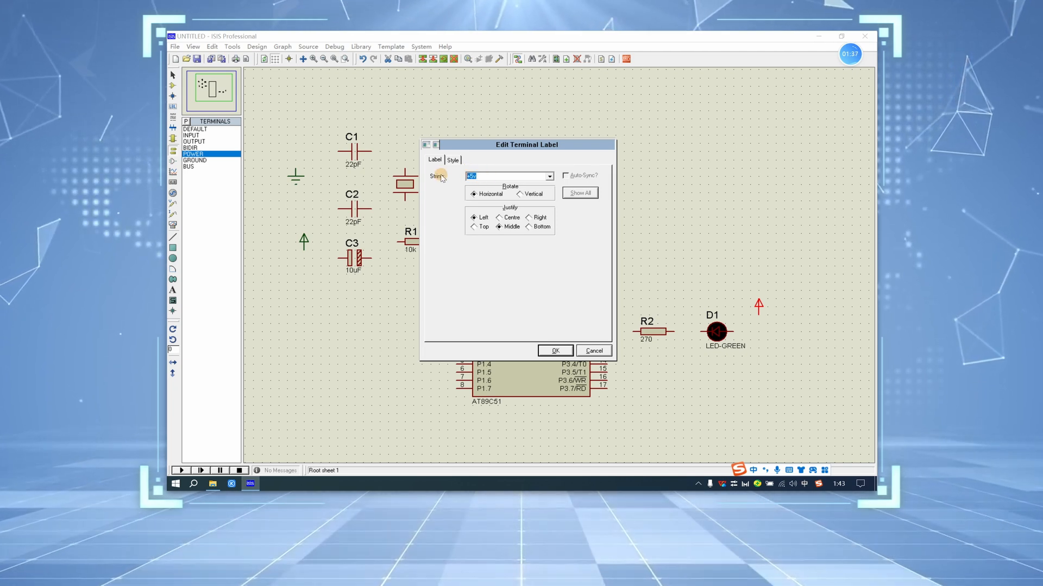
click(555, 350)
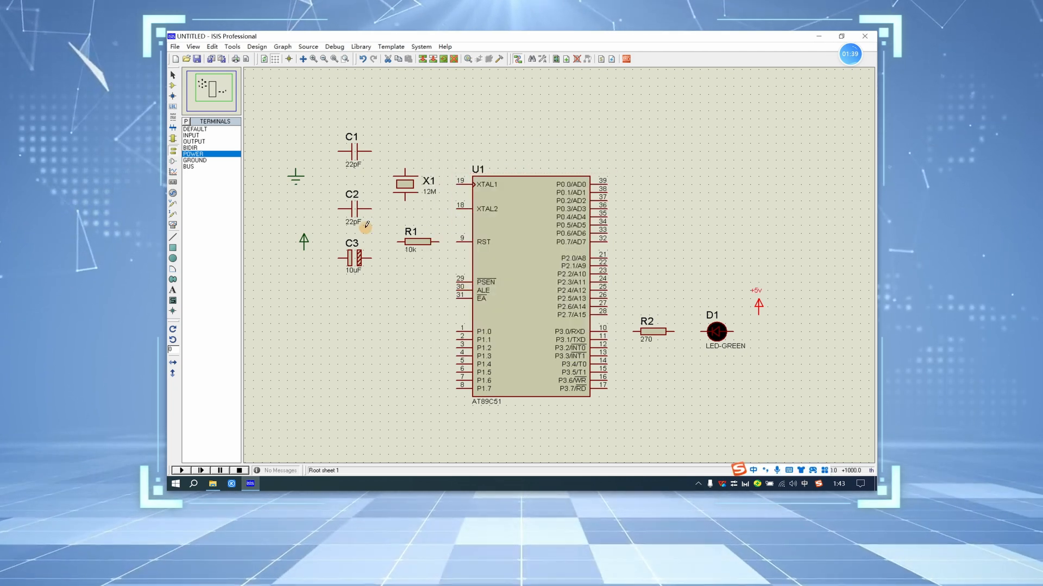
Label the power terminal beside capacitor C3 as +5v
double_click(303, 240)
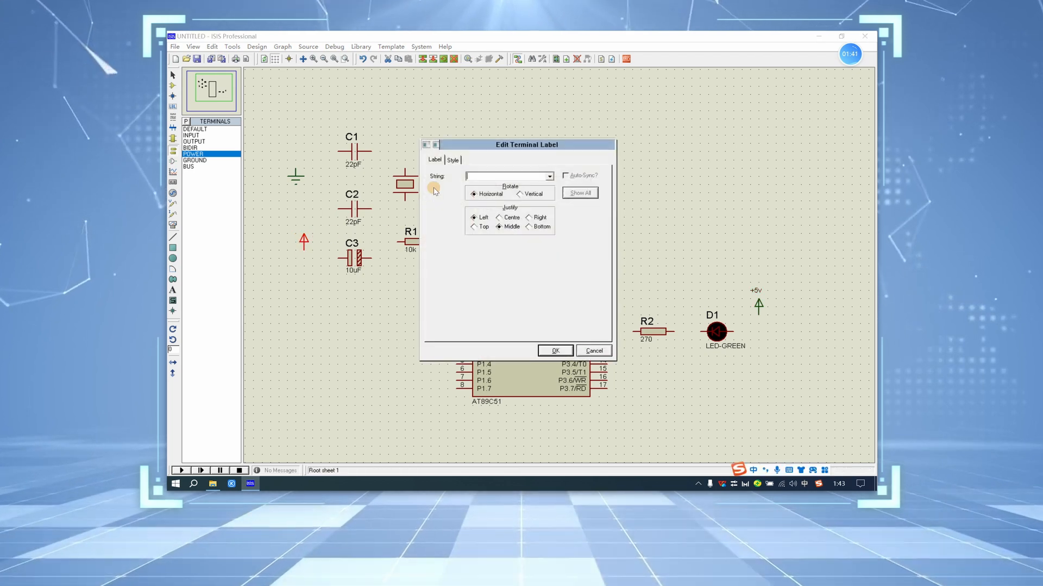
text(+5v)
key(Return)
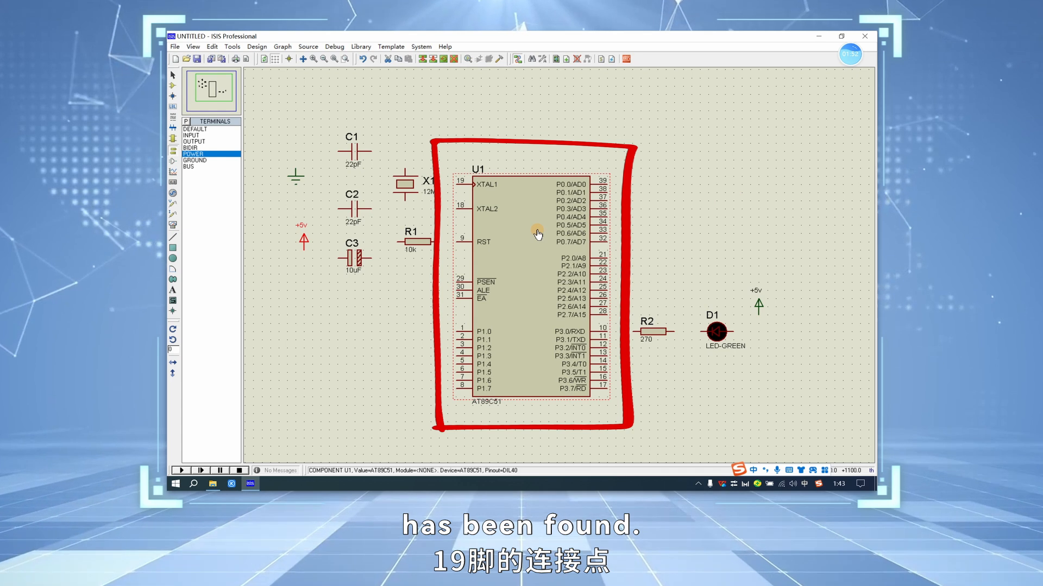
Wire the oscillator circuit with crystal X1 across XTAL1 and XTAL2, and C1 and C2 linking its ends to the ground terminal
click(458, 183)
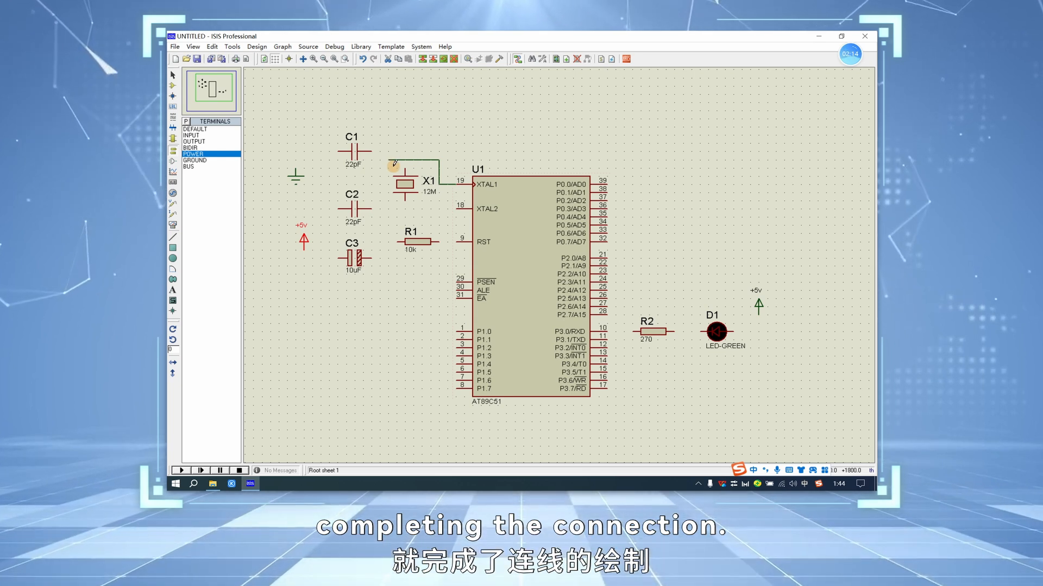
click(406, 166)
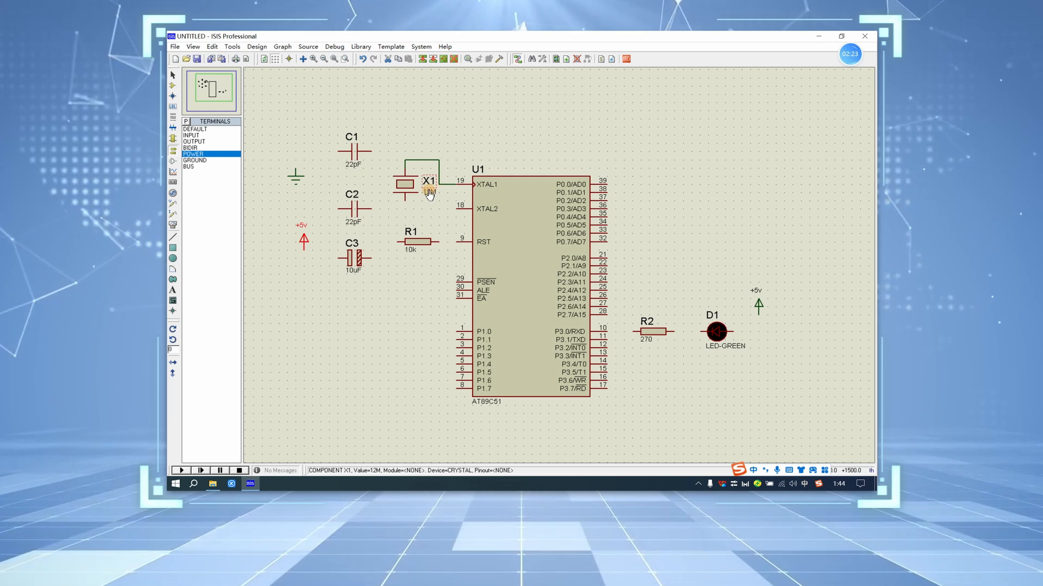
click(408, 196)
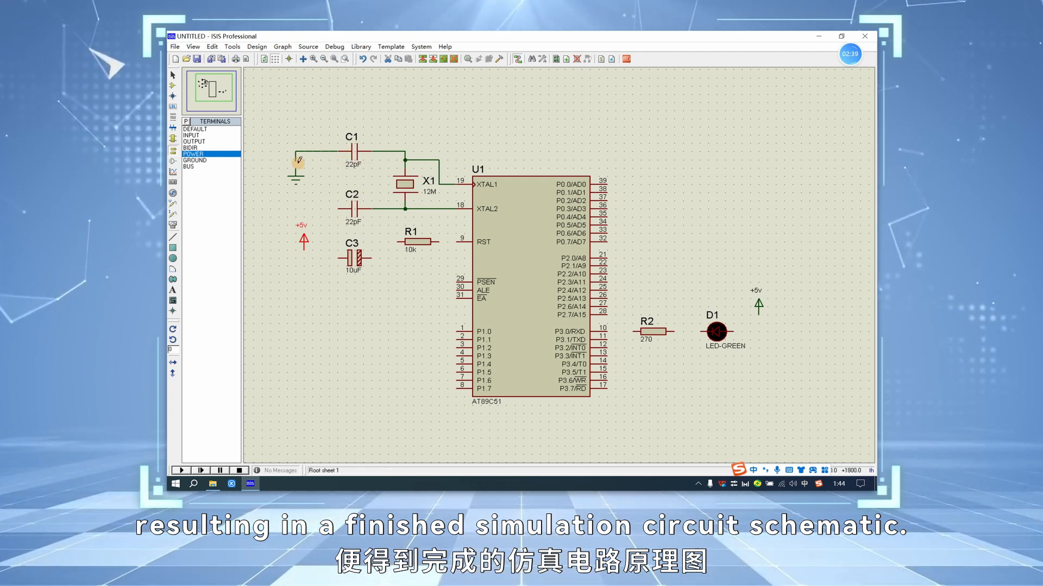
click(338, 208)
click(328, 151)
Wire pin P3.0/RXD through resistor R2 and LED D1 to the +5v terminal beside the LED
click(607, 331)
click(634, 332)
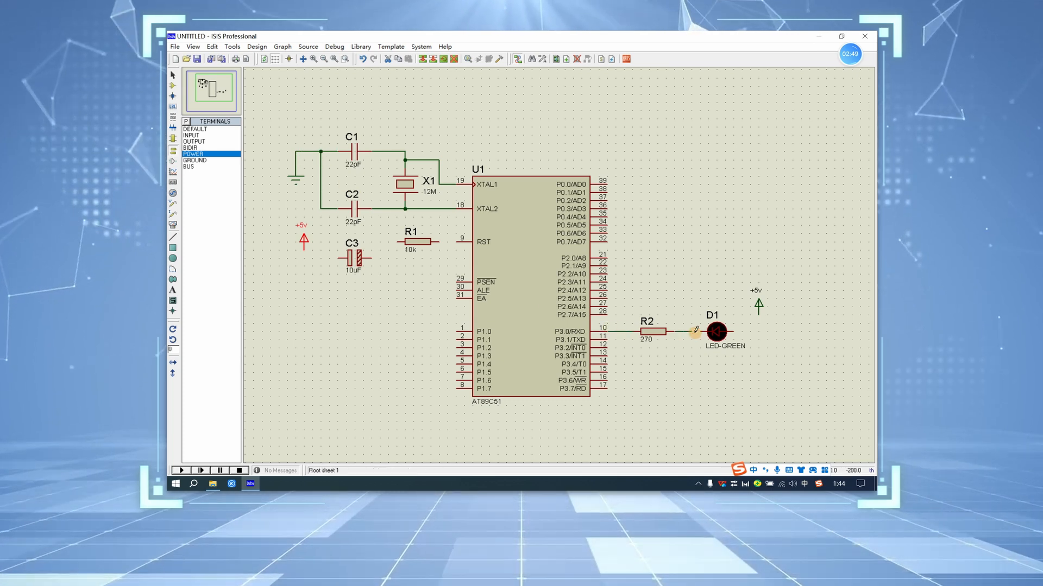
click(701, 331)
click(733, 331)
click(758, 315)
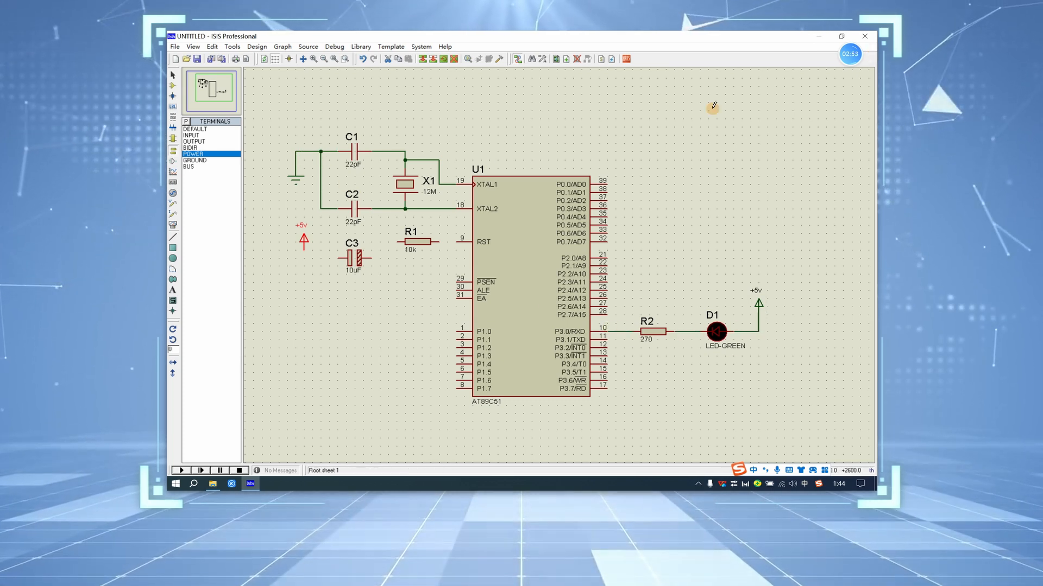
Wire the reset circuit with R1 between RST and the capacitors' ground line, and C3 between the +5v terminal and RST
click(460, 241)
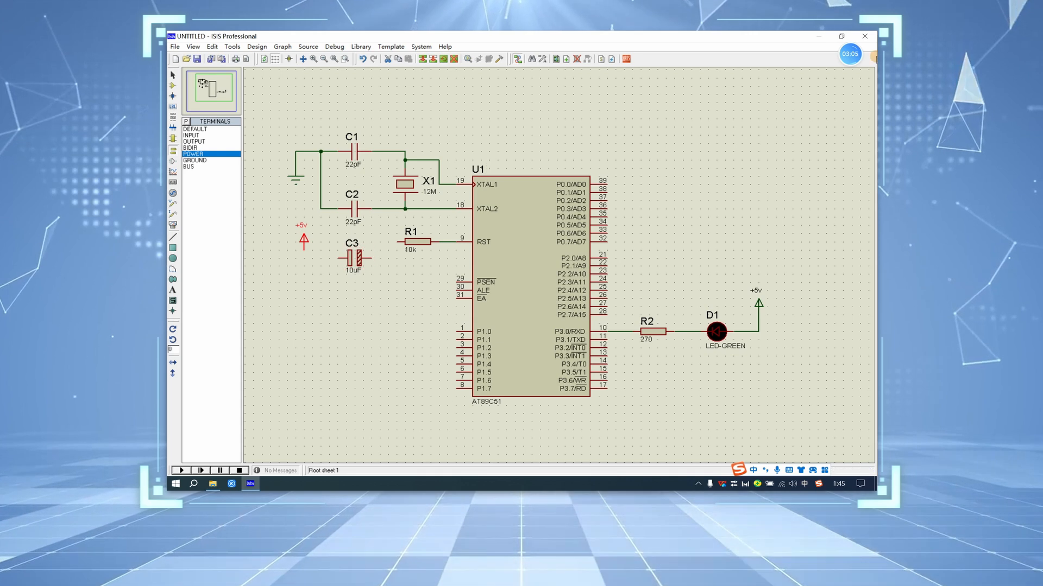
click(321, 208)
click(394, 240)
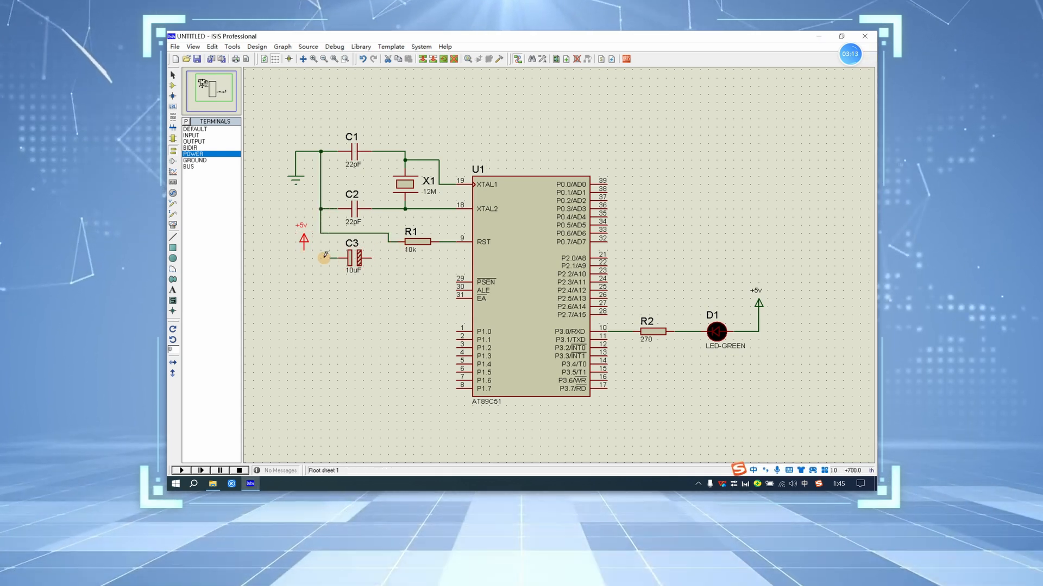
click(445, 243)
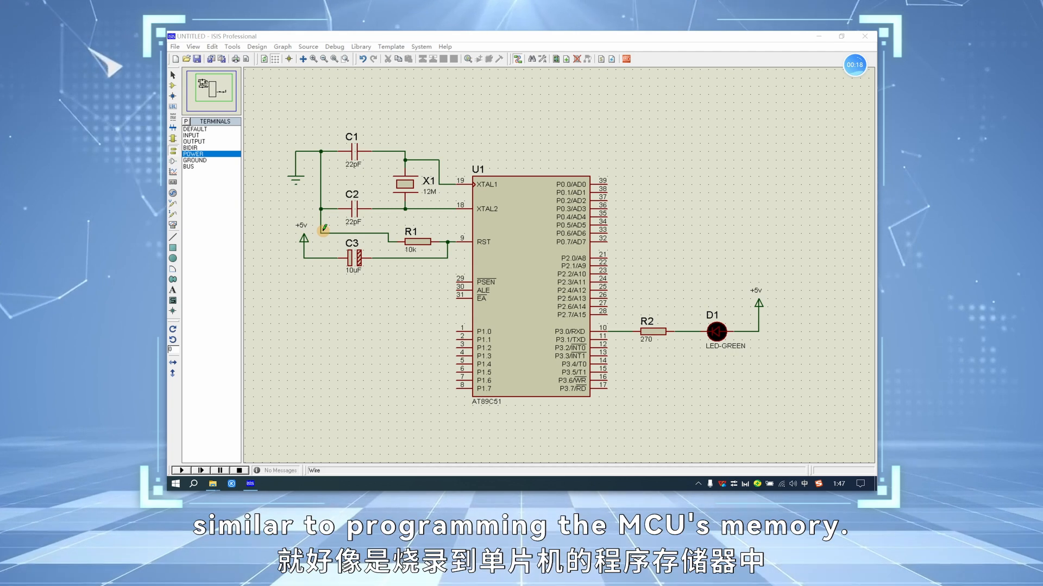
click(324, 228)
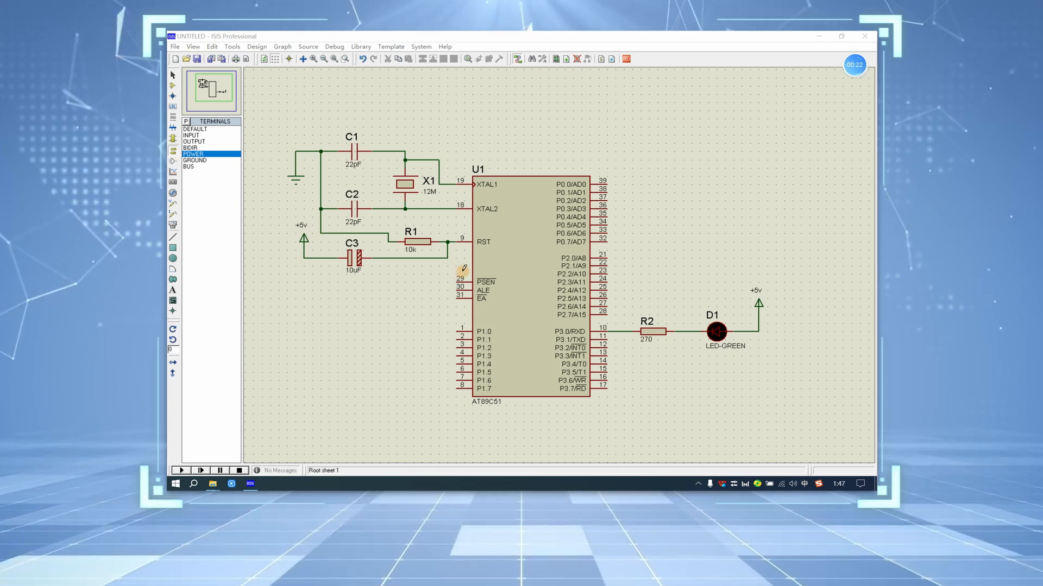
Browse for the AT89C51's program file in the Objects folder inside 单片机练习文件 on the desktop
click(533, 248)
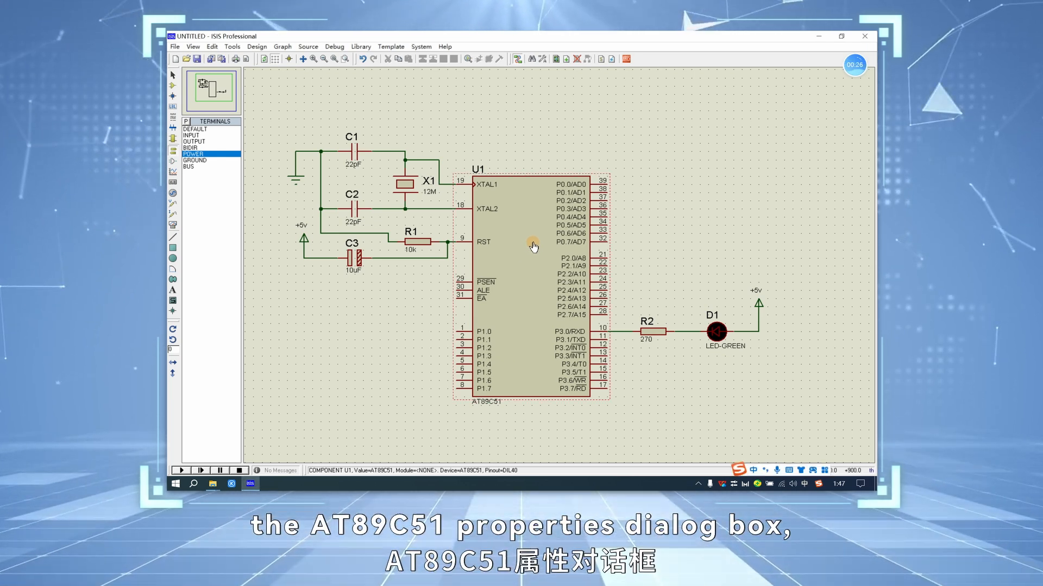
click(520, 199)
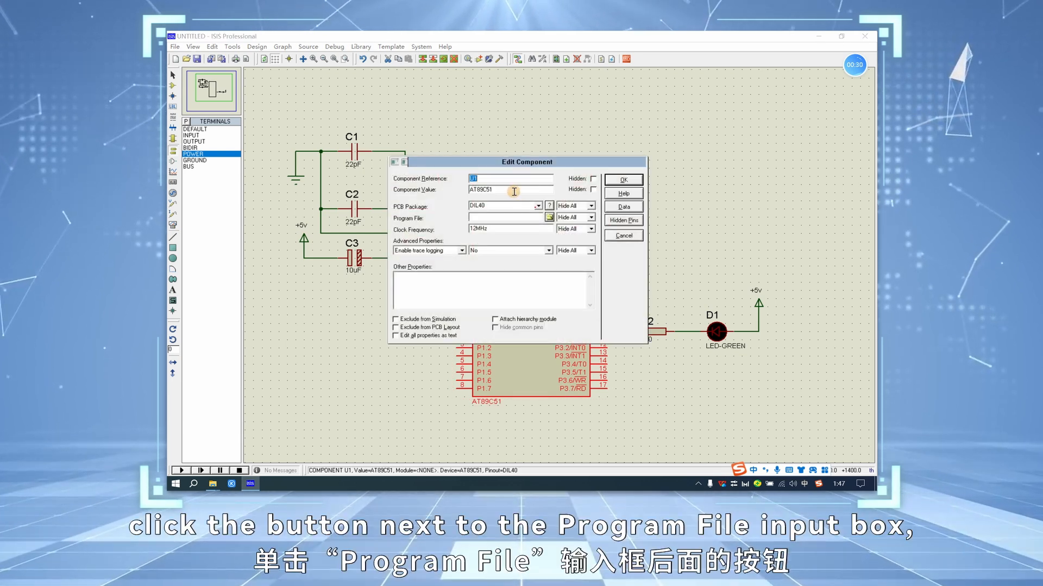
click(549, 217)
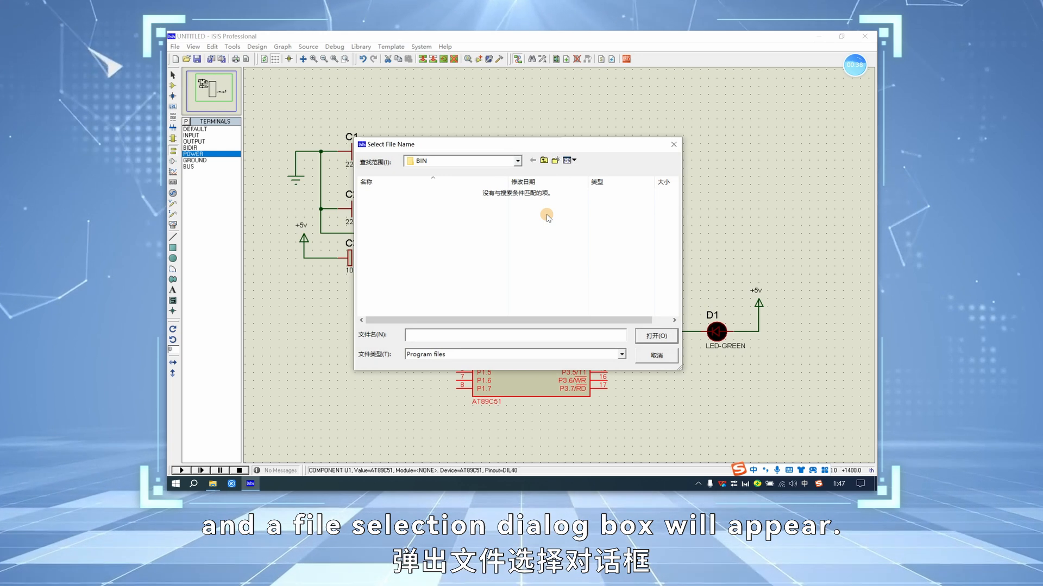
click(544, 161)
click(544, 161)
click(544, 161)
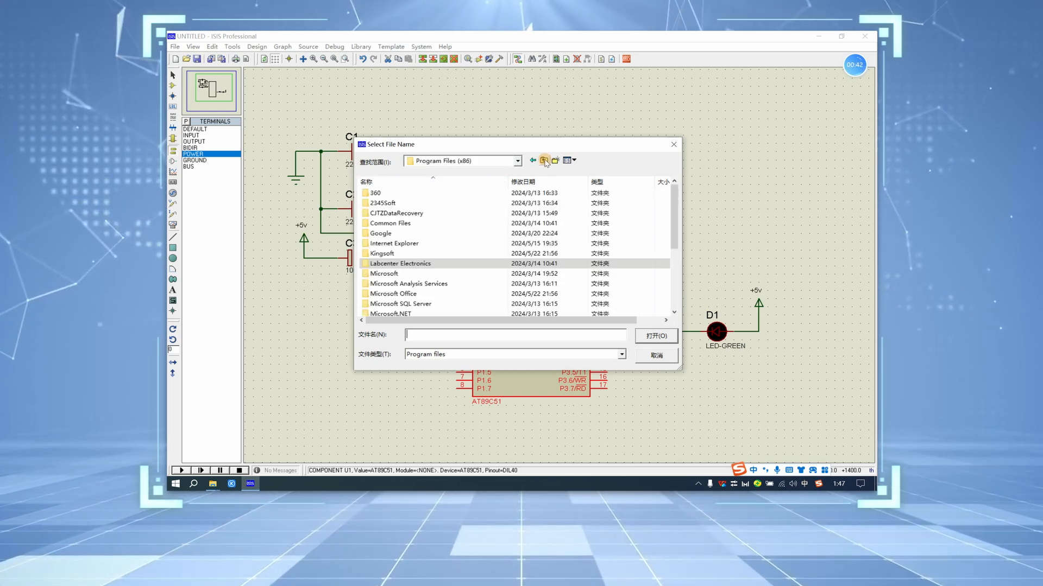
click(517, 160)
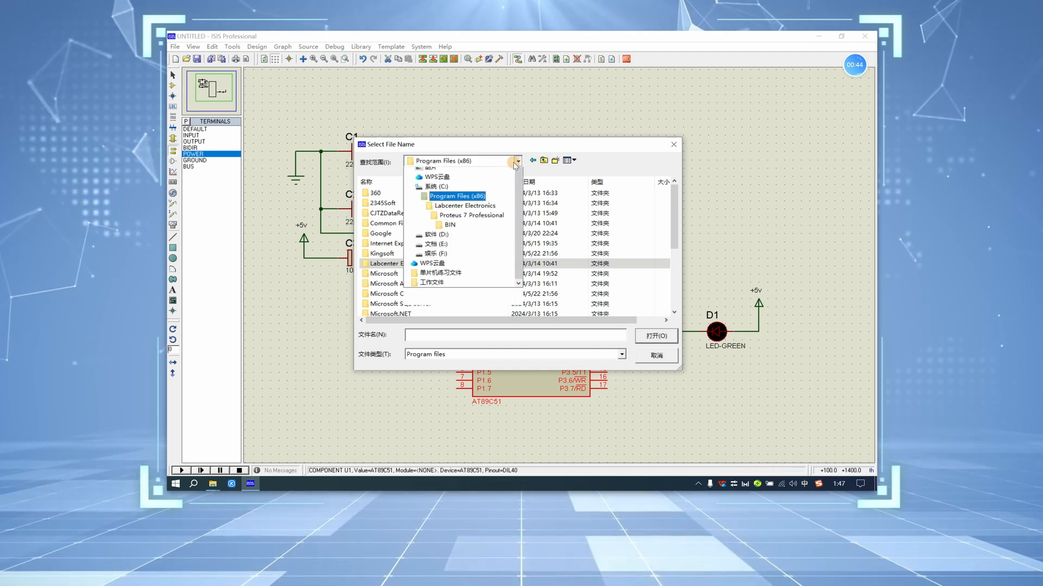
click(439, 183)
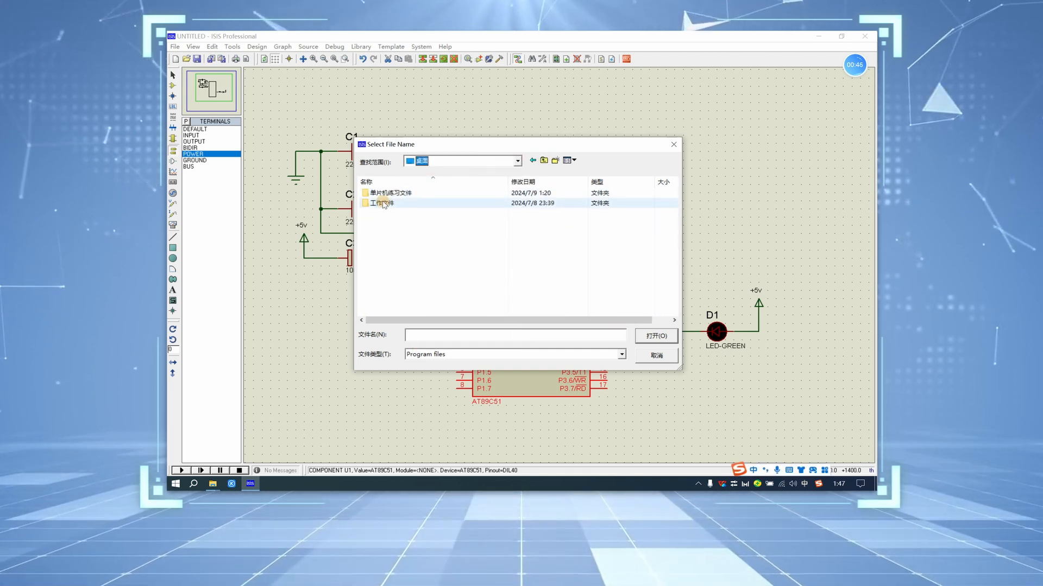
click(389, 194)
double_click(389, 194)
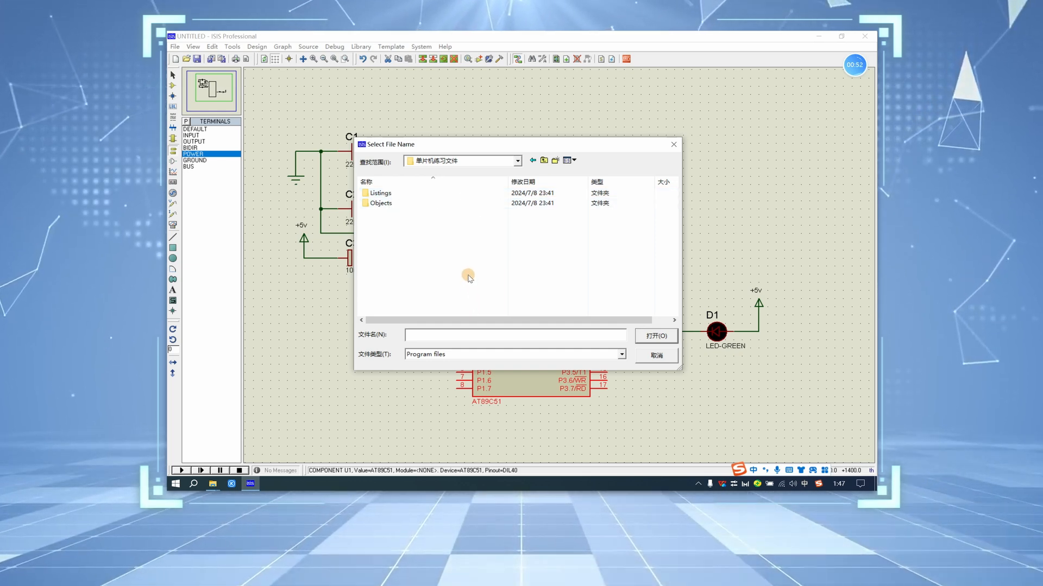
double_click(380, 203)
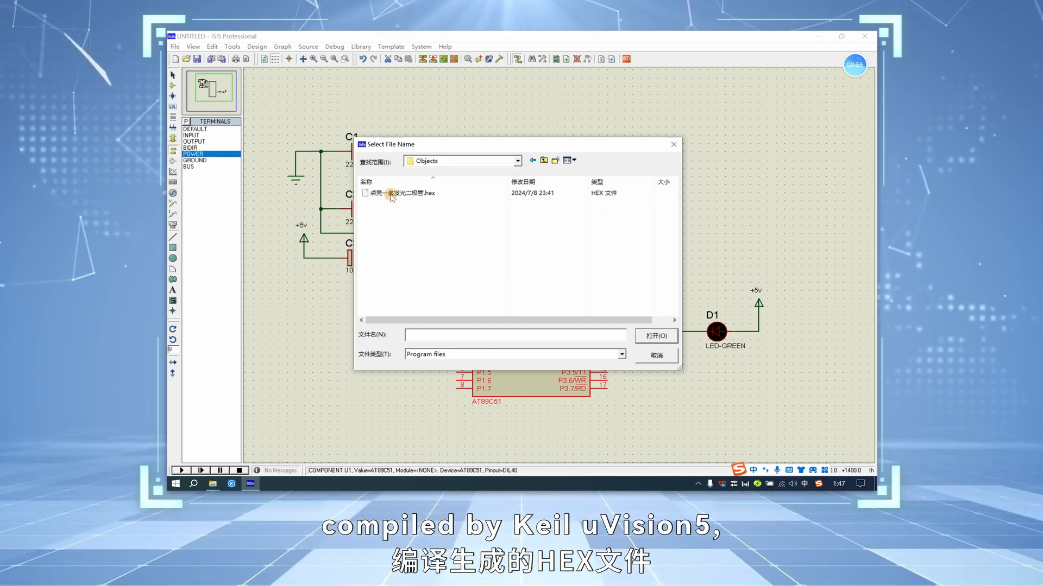
Assign 点亮一盏发光二极管.hex as the AT89C51's program file and accept the component properties
click(398, 194)
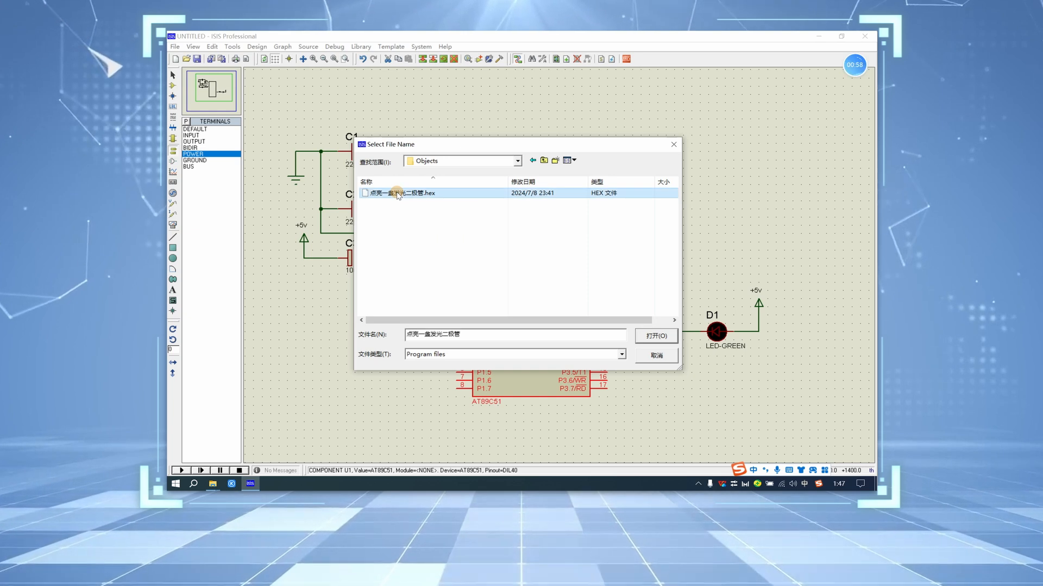
click(661, 338)
click(647, 336)
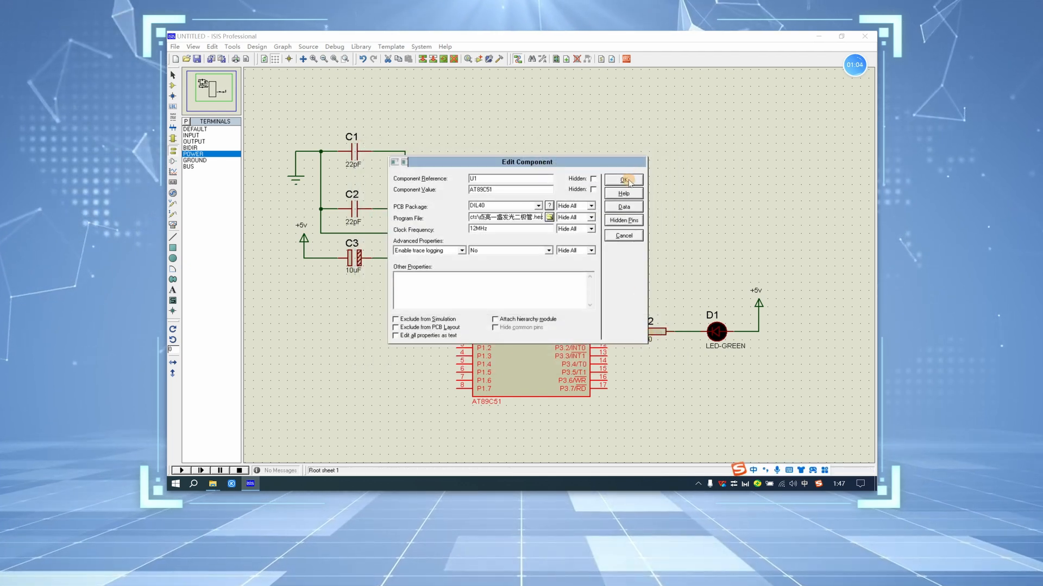
click(632, 182)
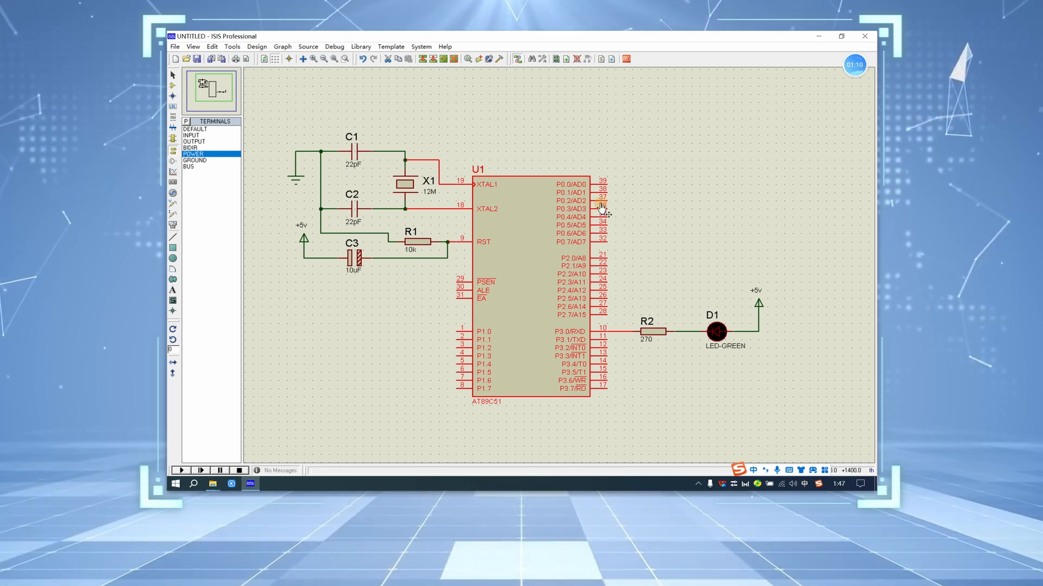
Run the simulation, inspect LED D1 up close, stop the simulation and start it again
click(181, 471)
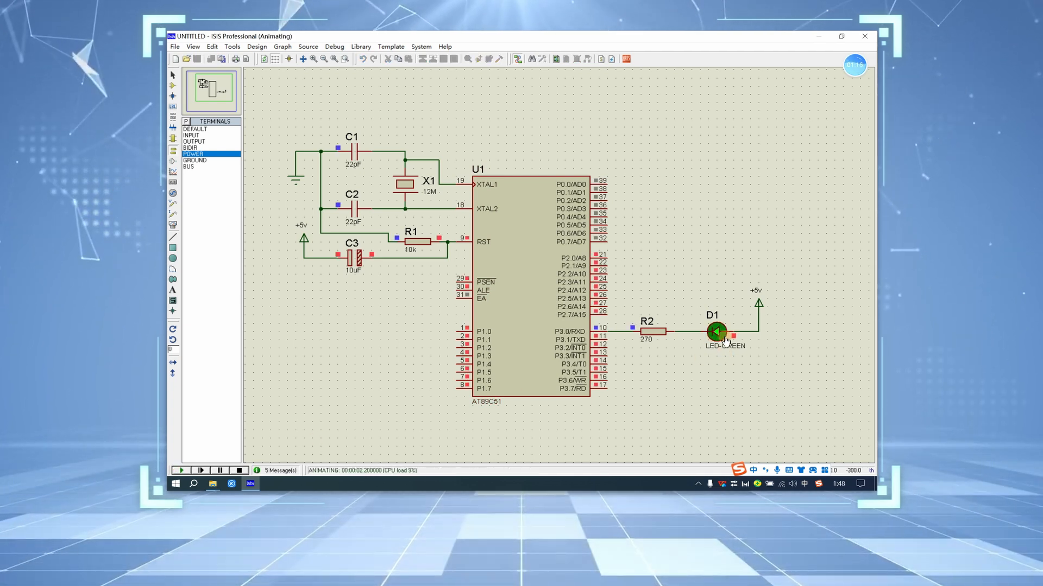
scroll(712, 342, up, 2)
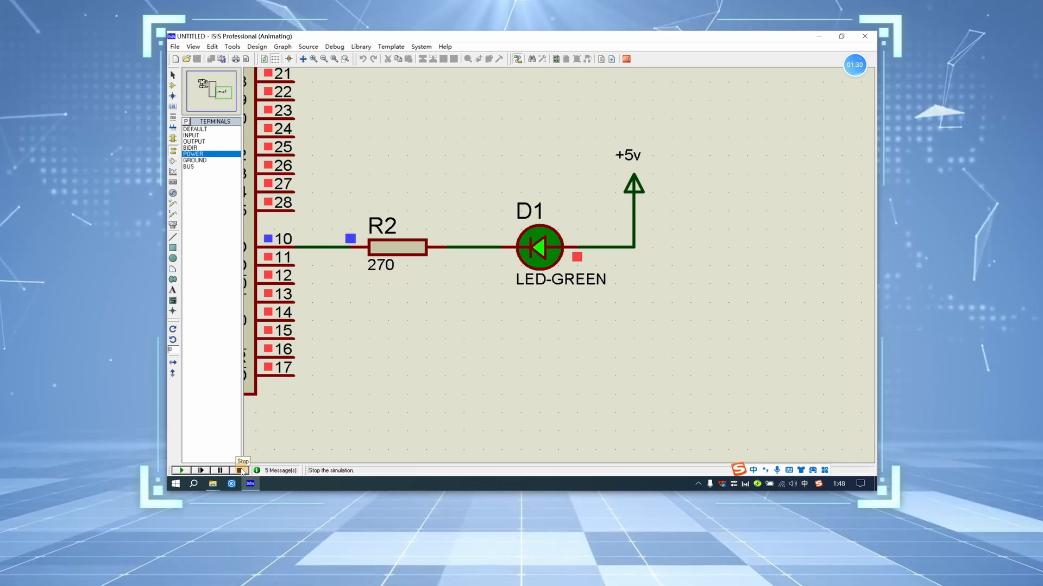
click(241, 470)
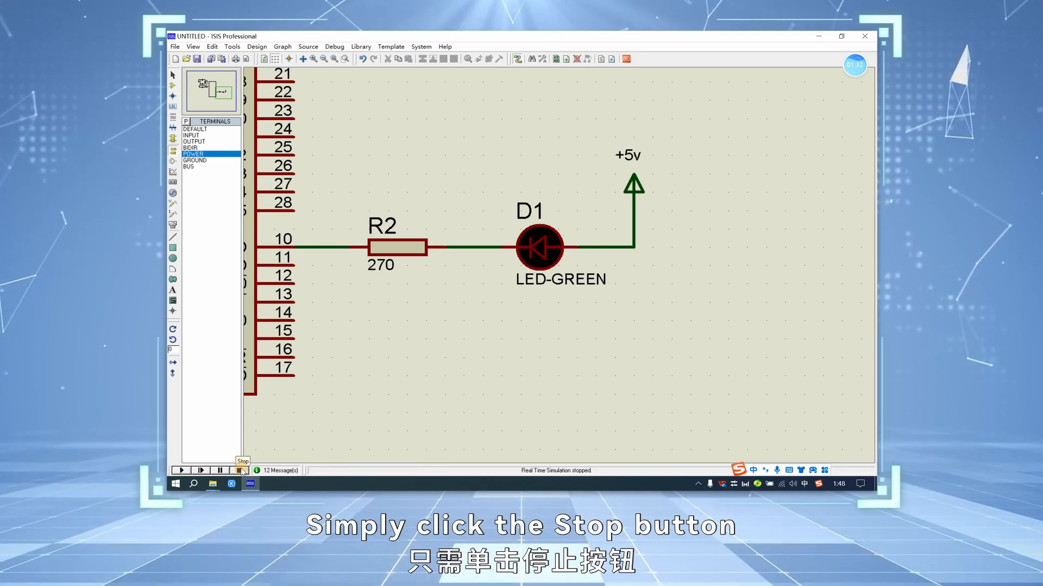
click(182, 470)
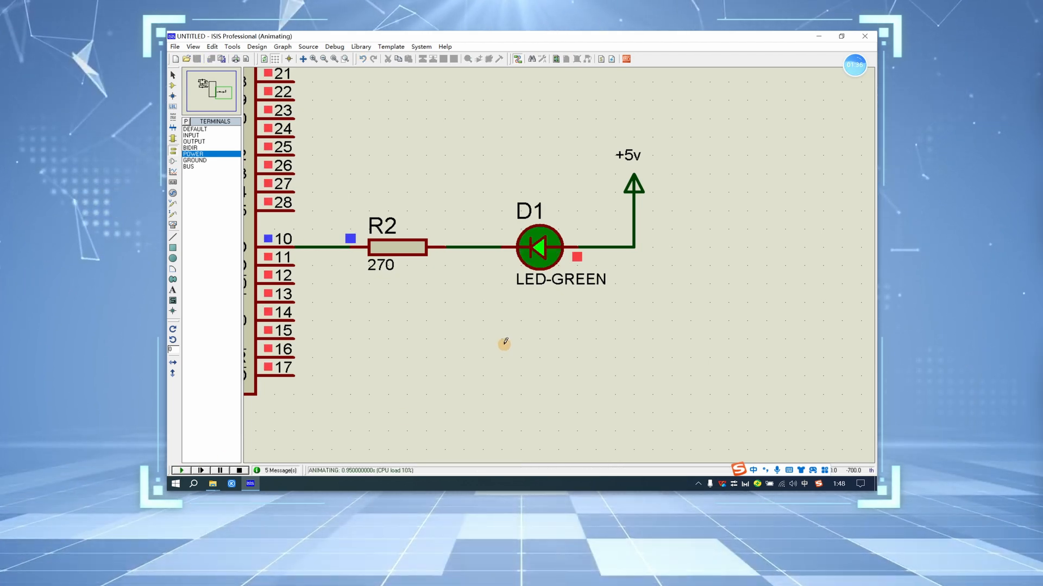